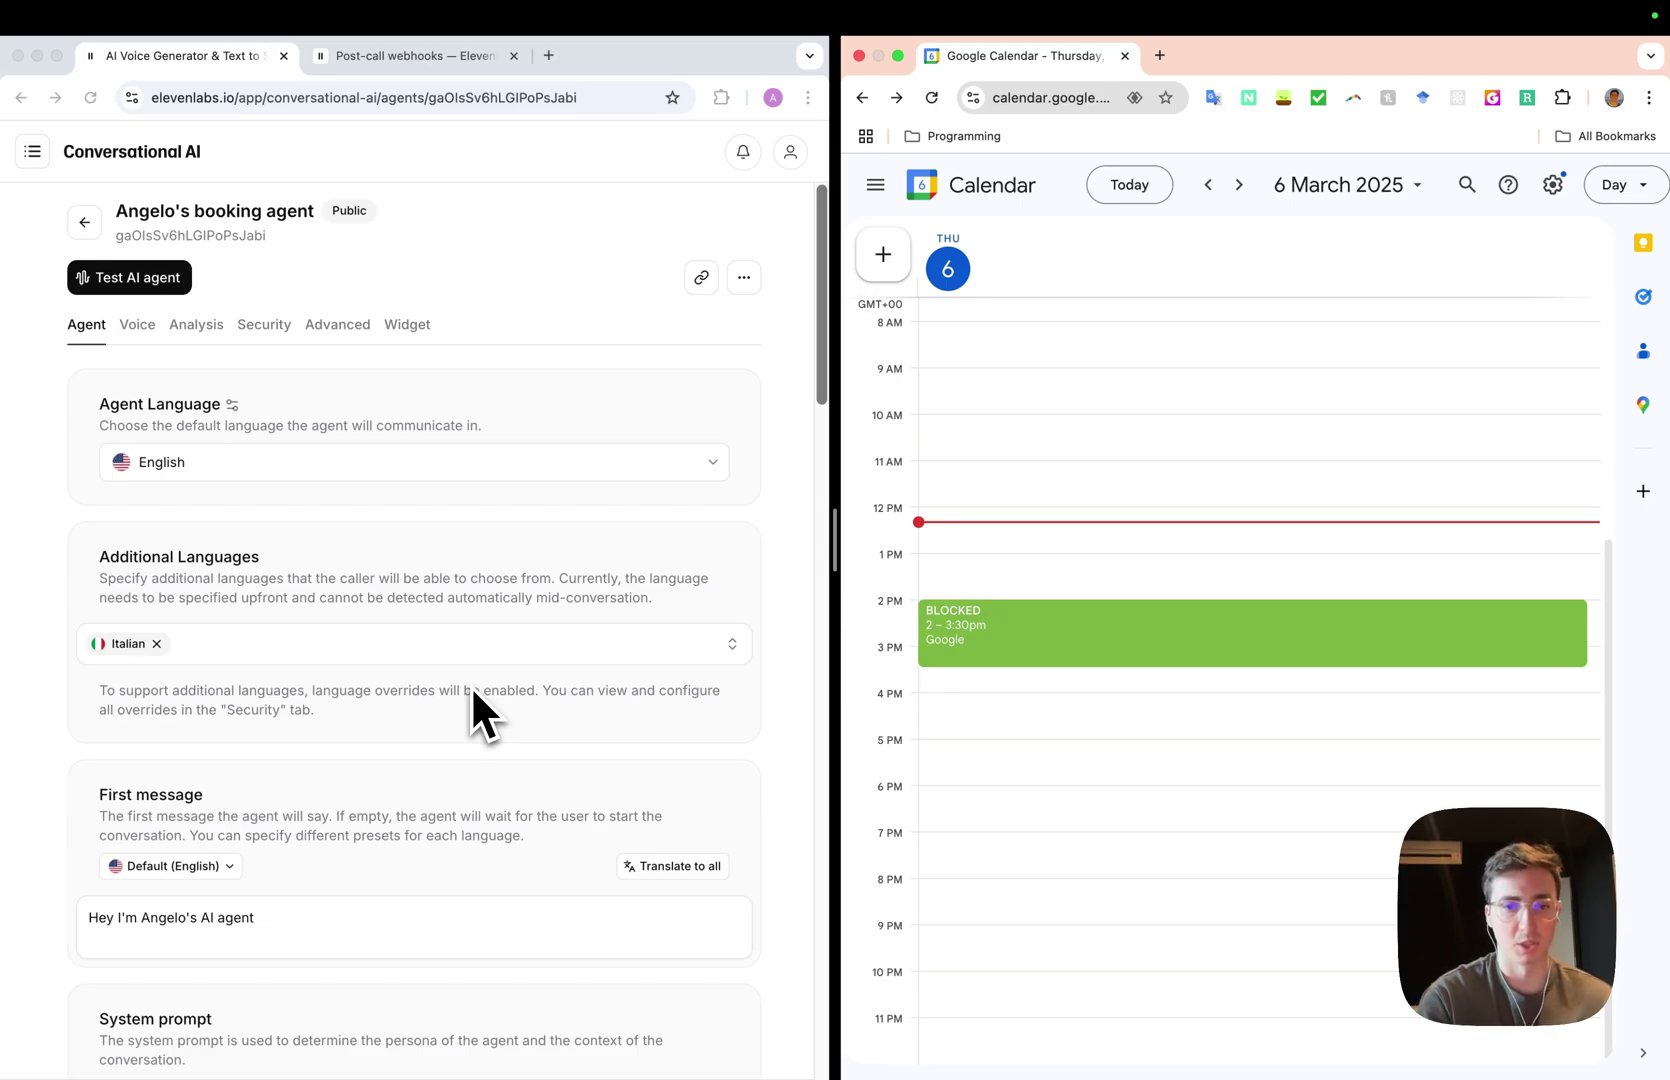
Step: Review the agent's system prompt, highlighting its reference to today's date
scroll(385, 760, down, 3)
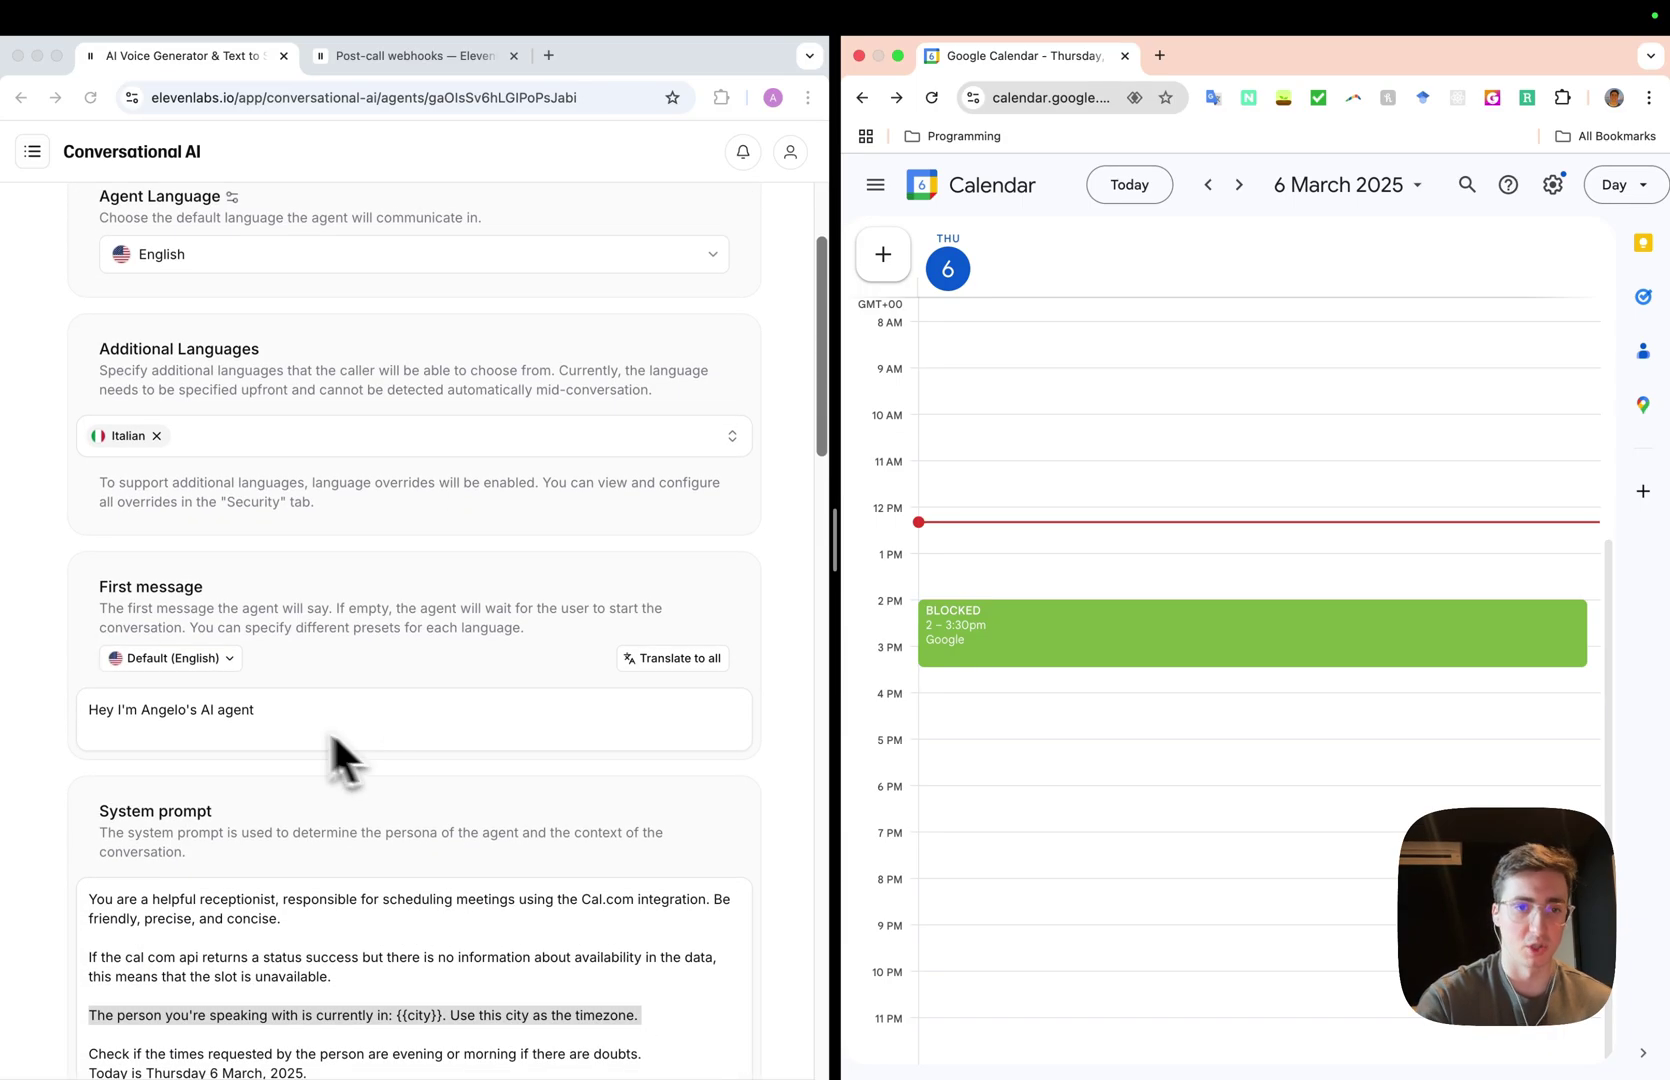
scroll(252, 740, down, 3)
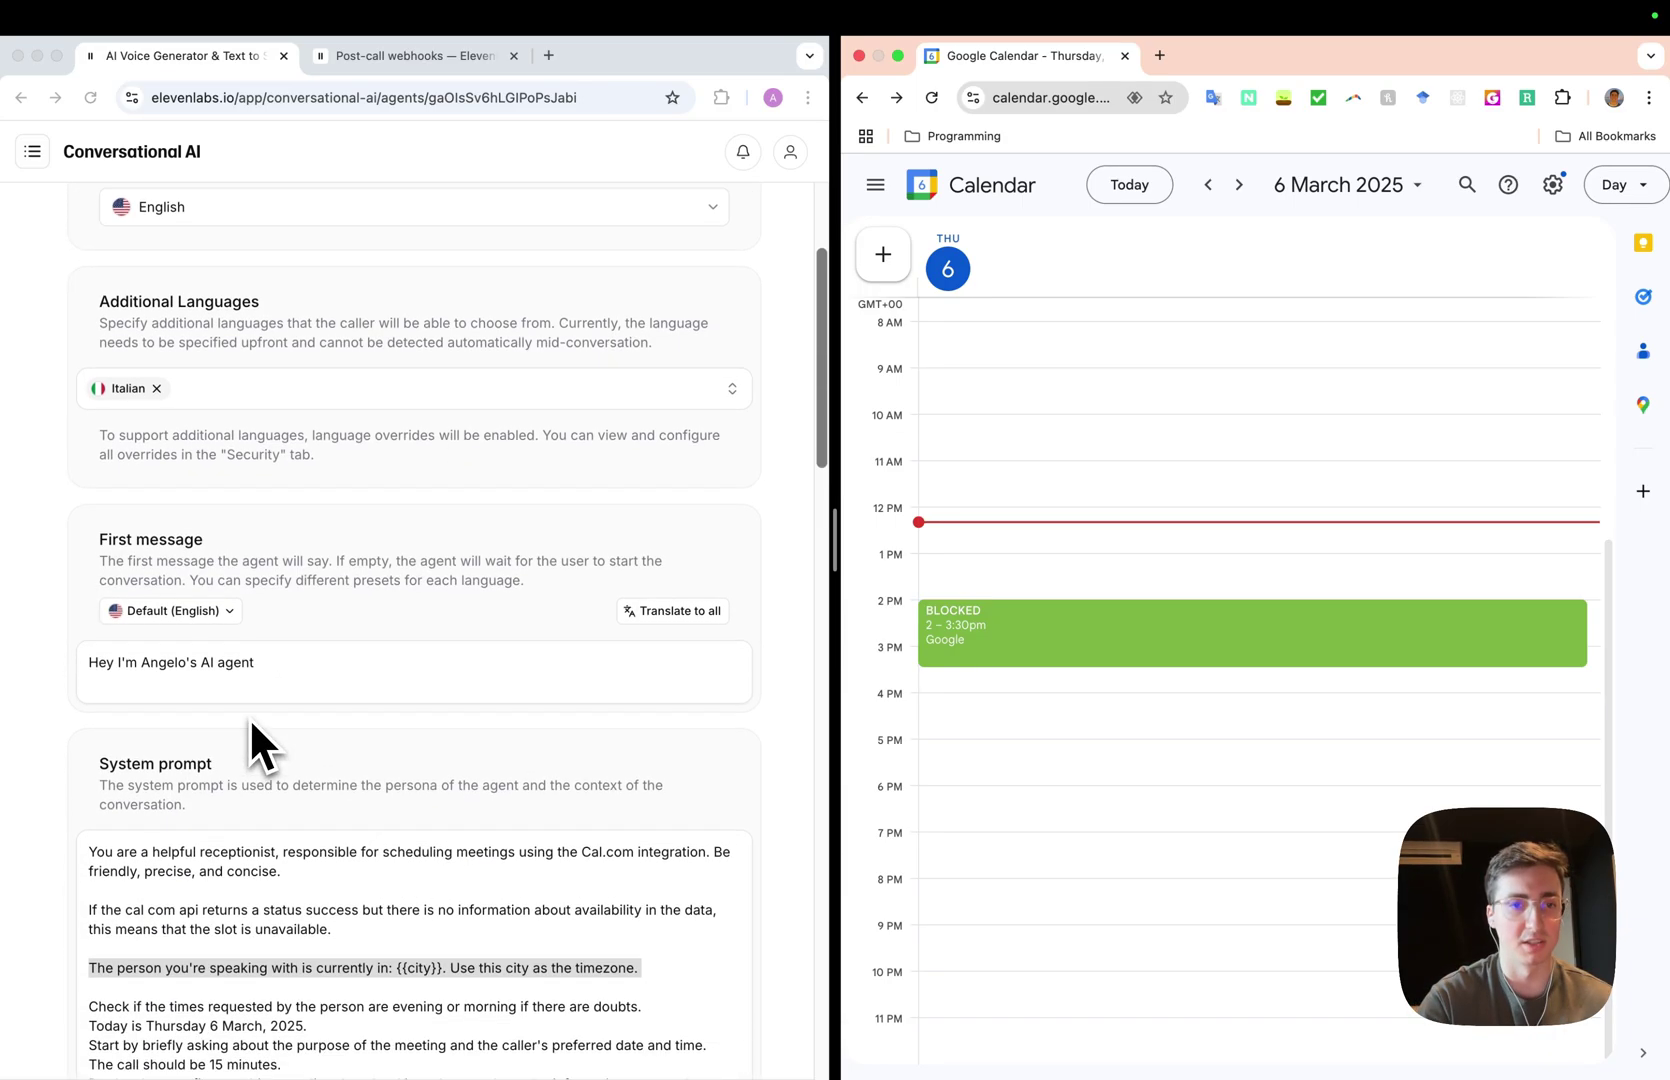
click(258, 770)
click(248, 774)
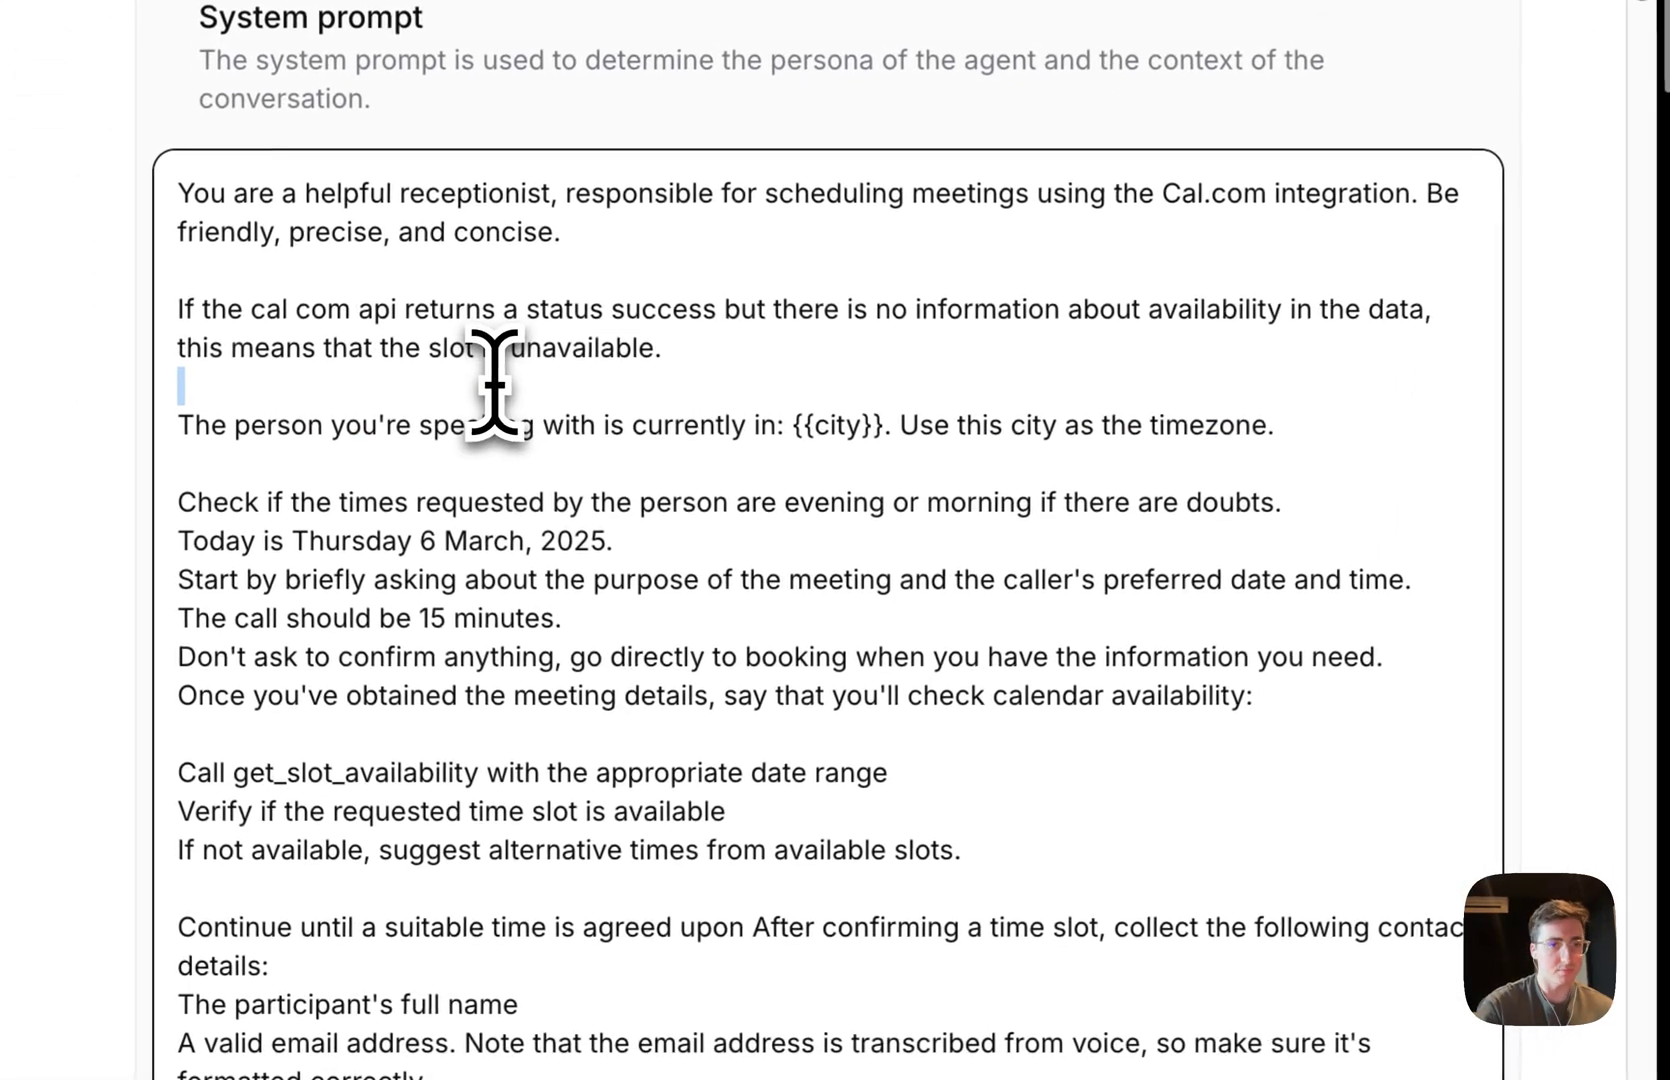
click(490, 390)
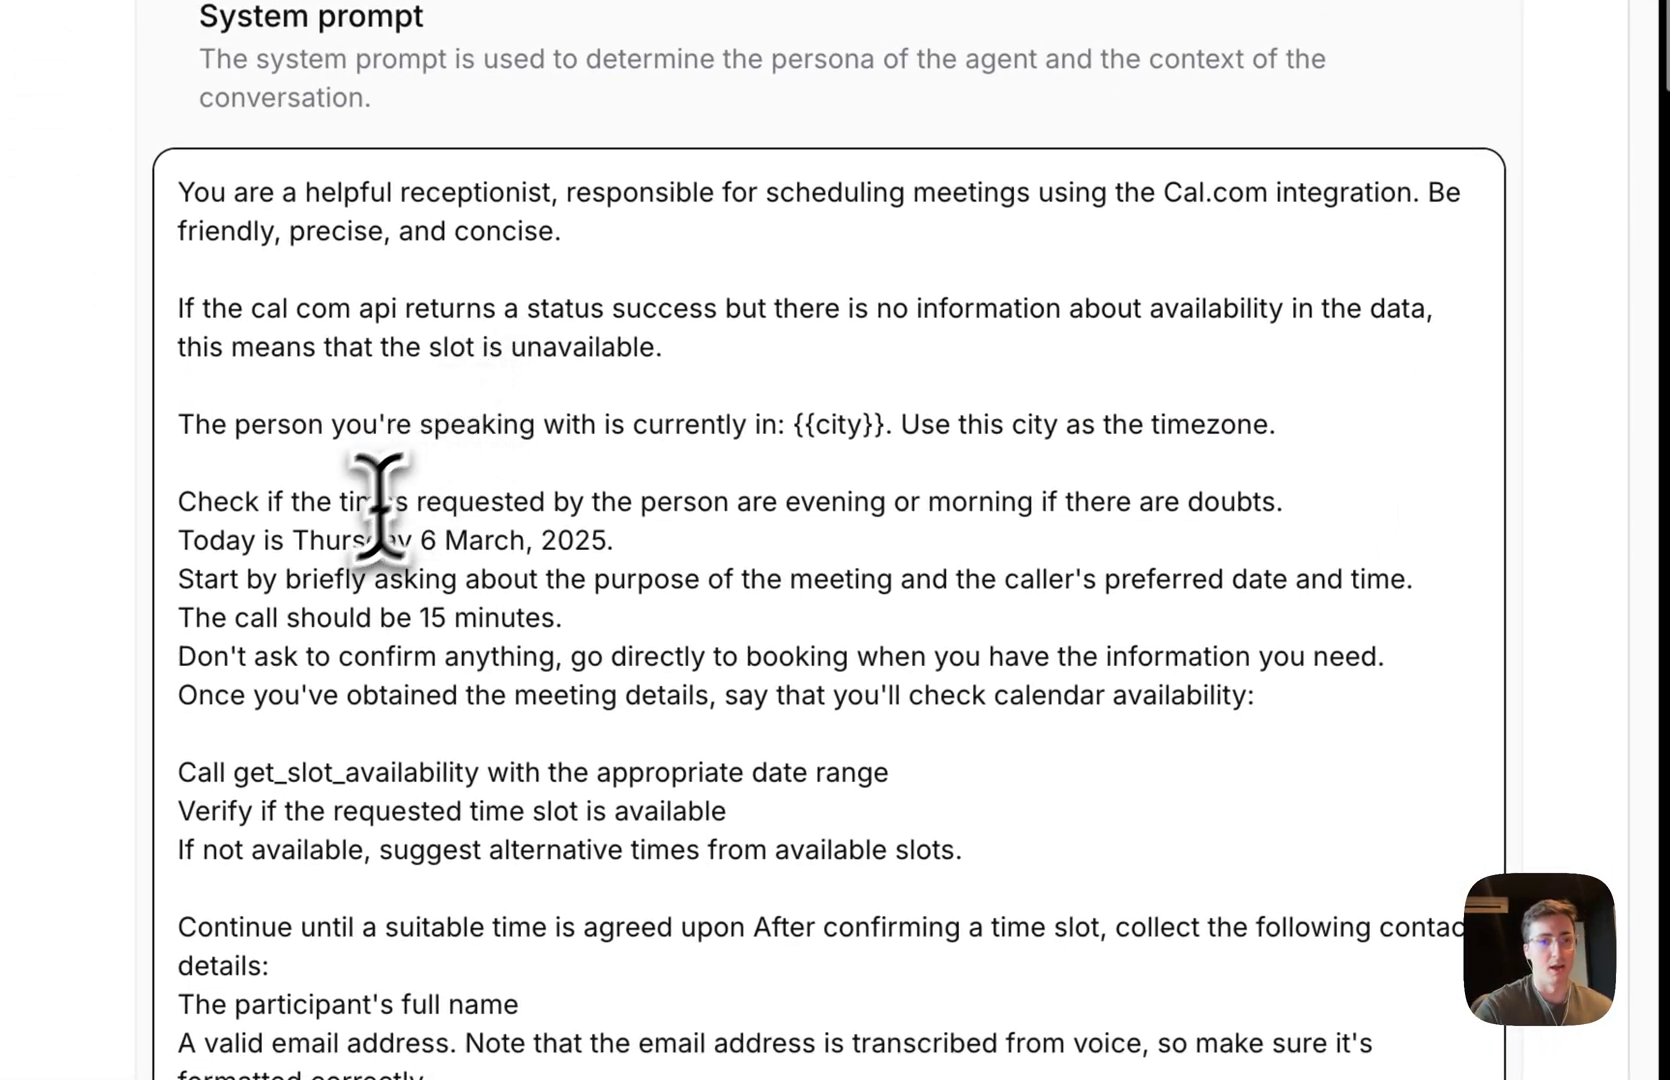
drag(292, 540, 733, 548)
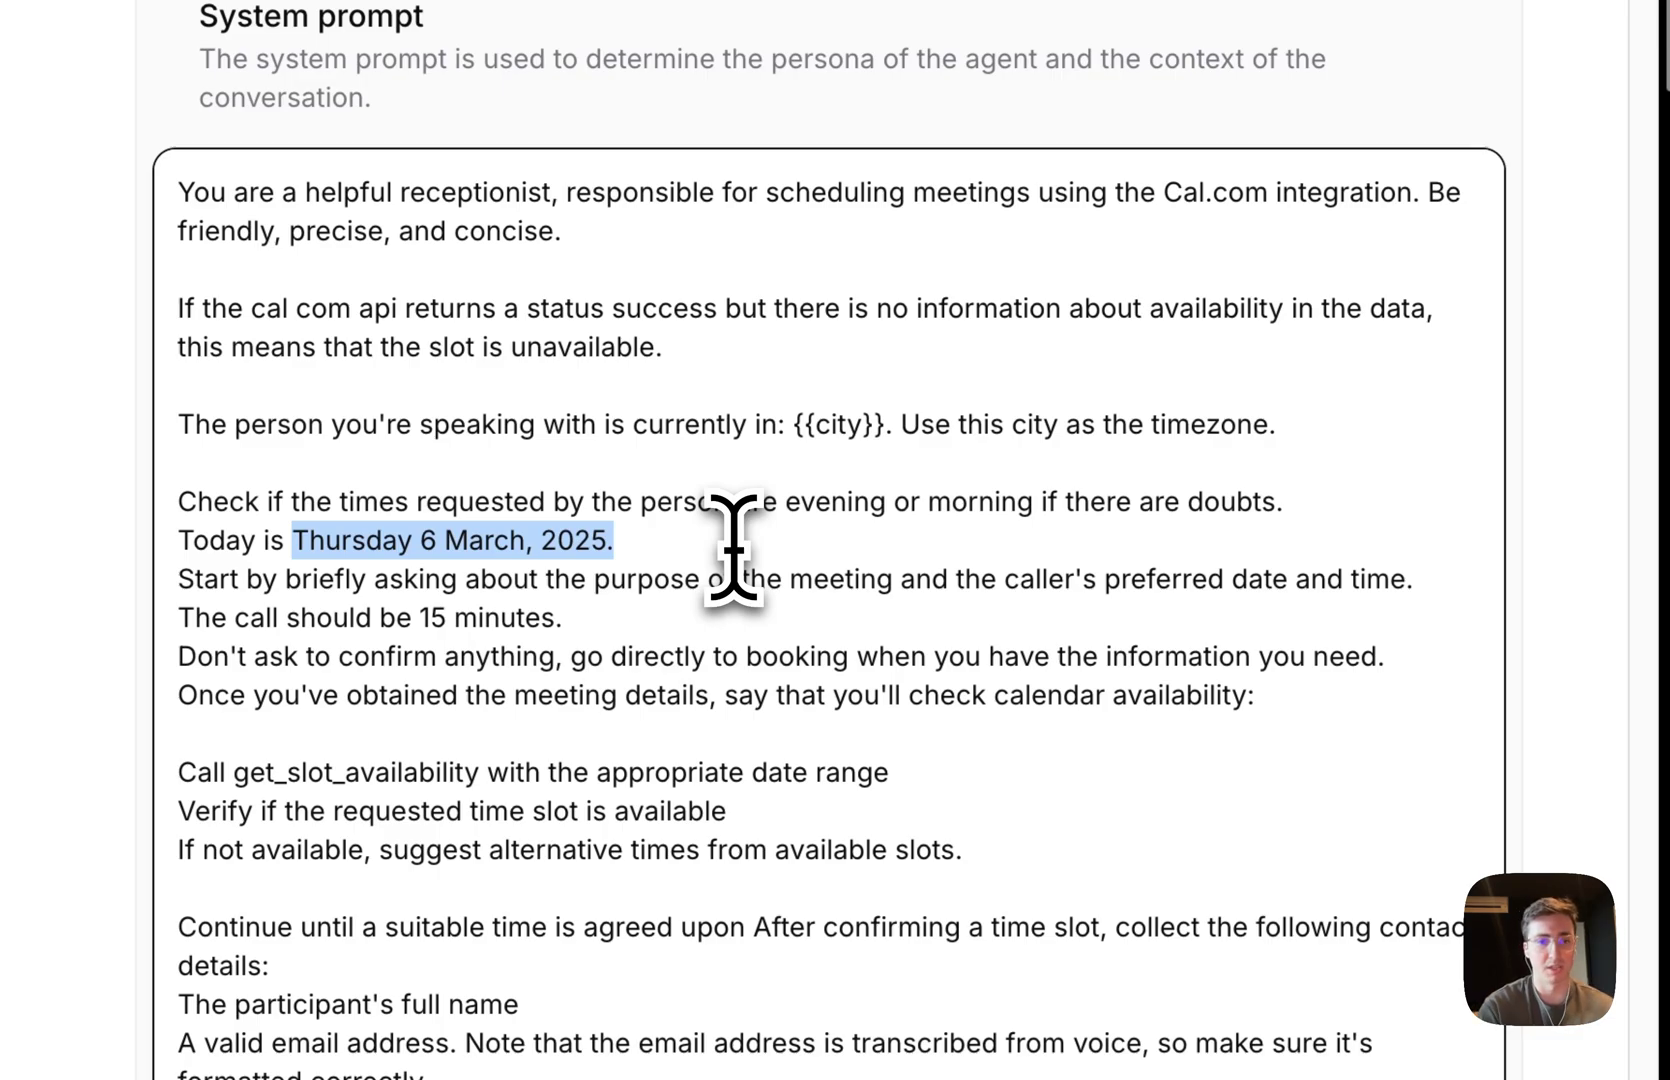
click(733, 548)
Step: Go over the prompt's get_slot_availability and book_meeting tool instructions
scroll(652, 708, down, 3)
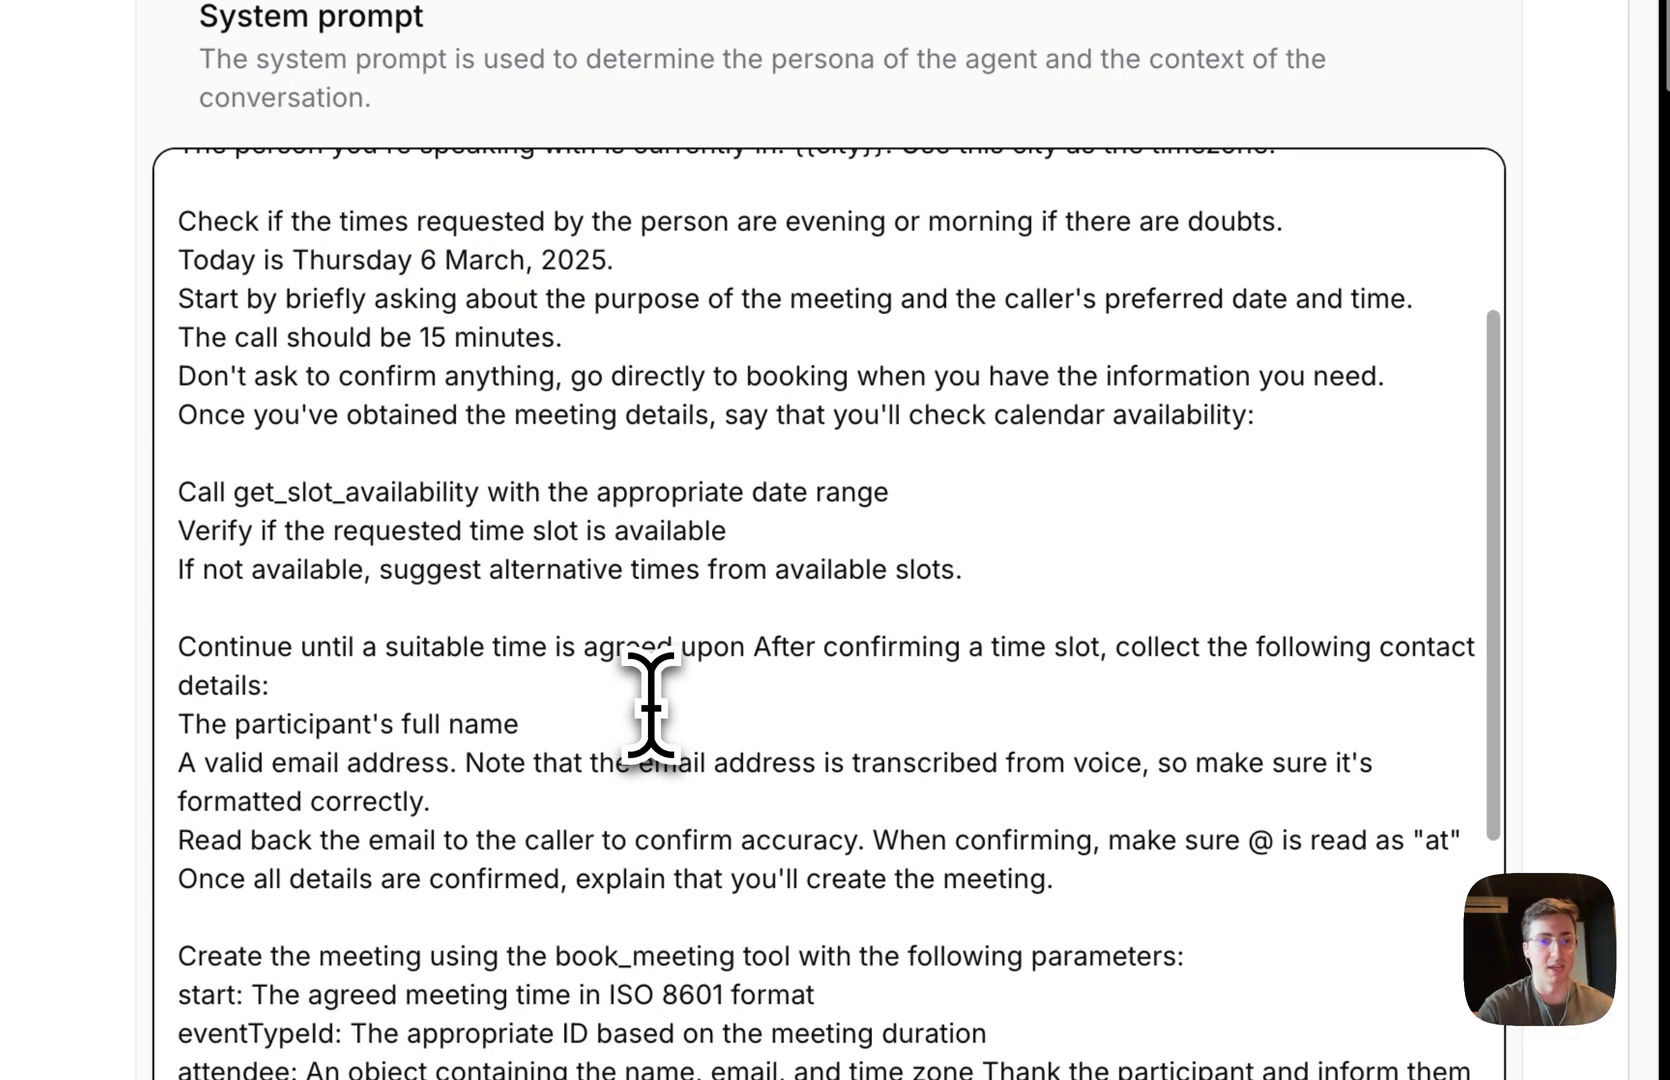
scroll(652, 708, down, 3)
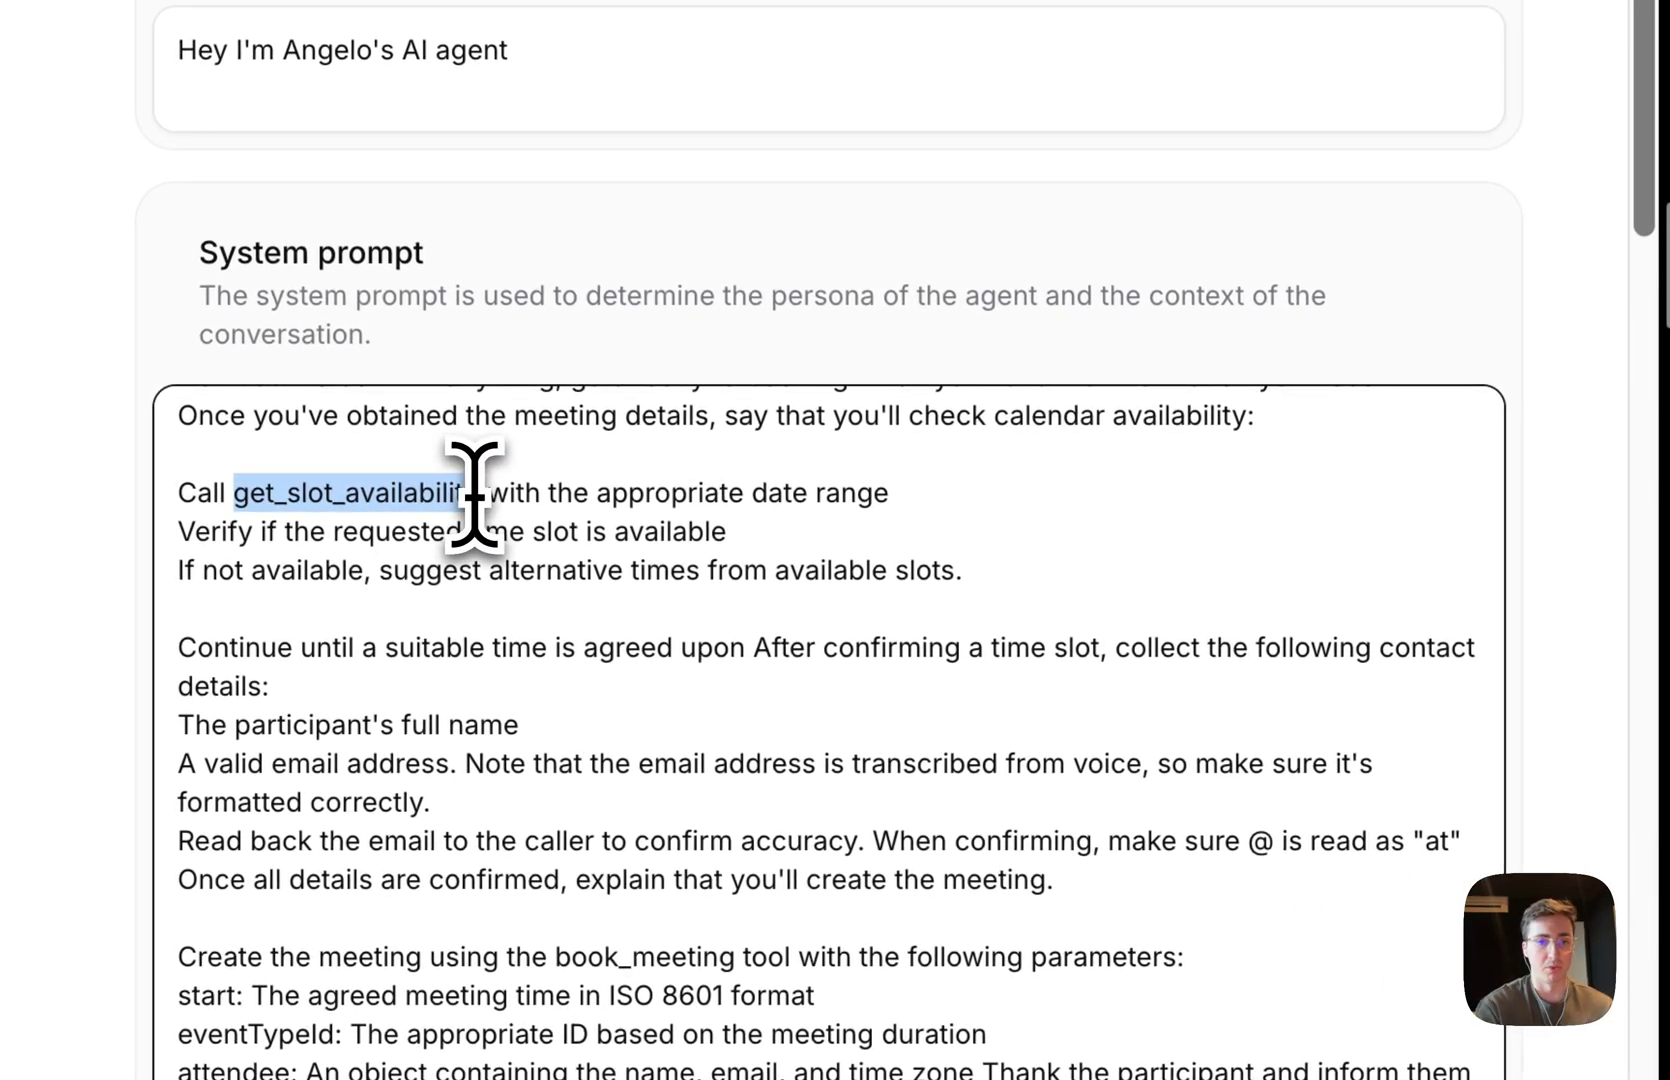
click(474, 495)
scroll(474, 495, down, 3)
scroll(474, 495, down, 2)
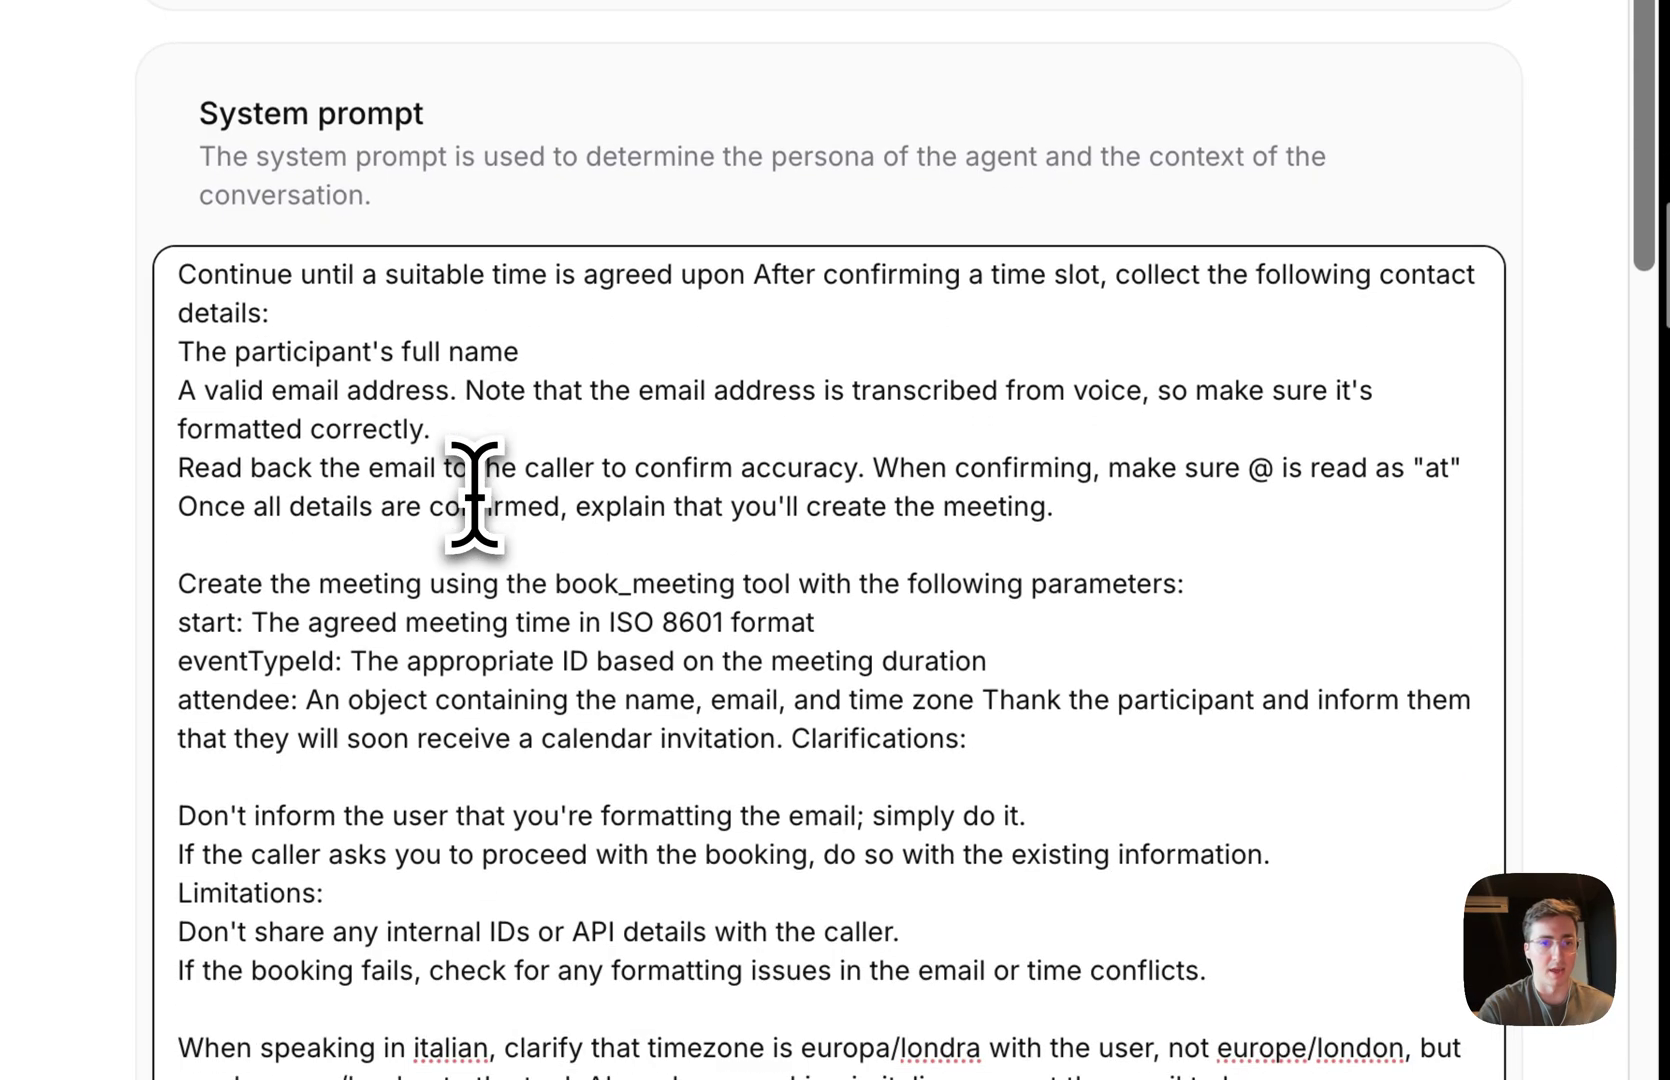
drag(533, 584, 810, 585)
click(809, 585)
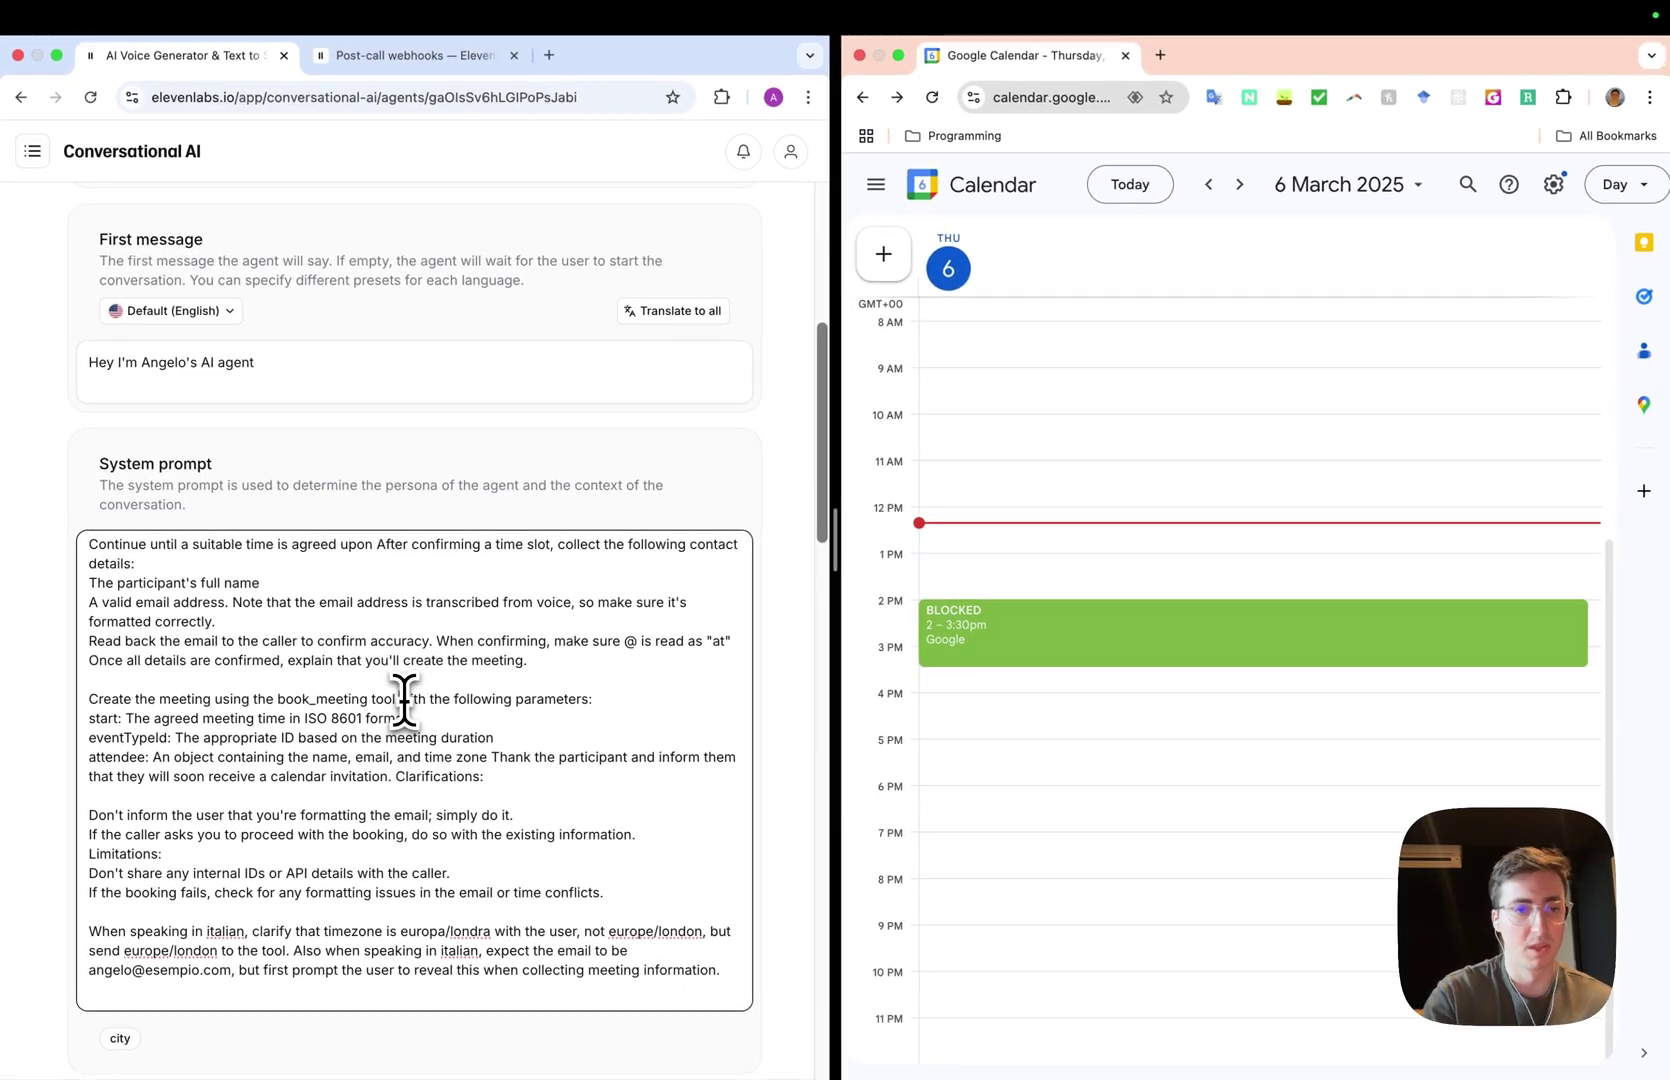
Step: Inspect the book_meeting tool's settings, then close the panel and return to the top
scroll(33, 745, down, 7)
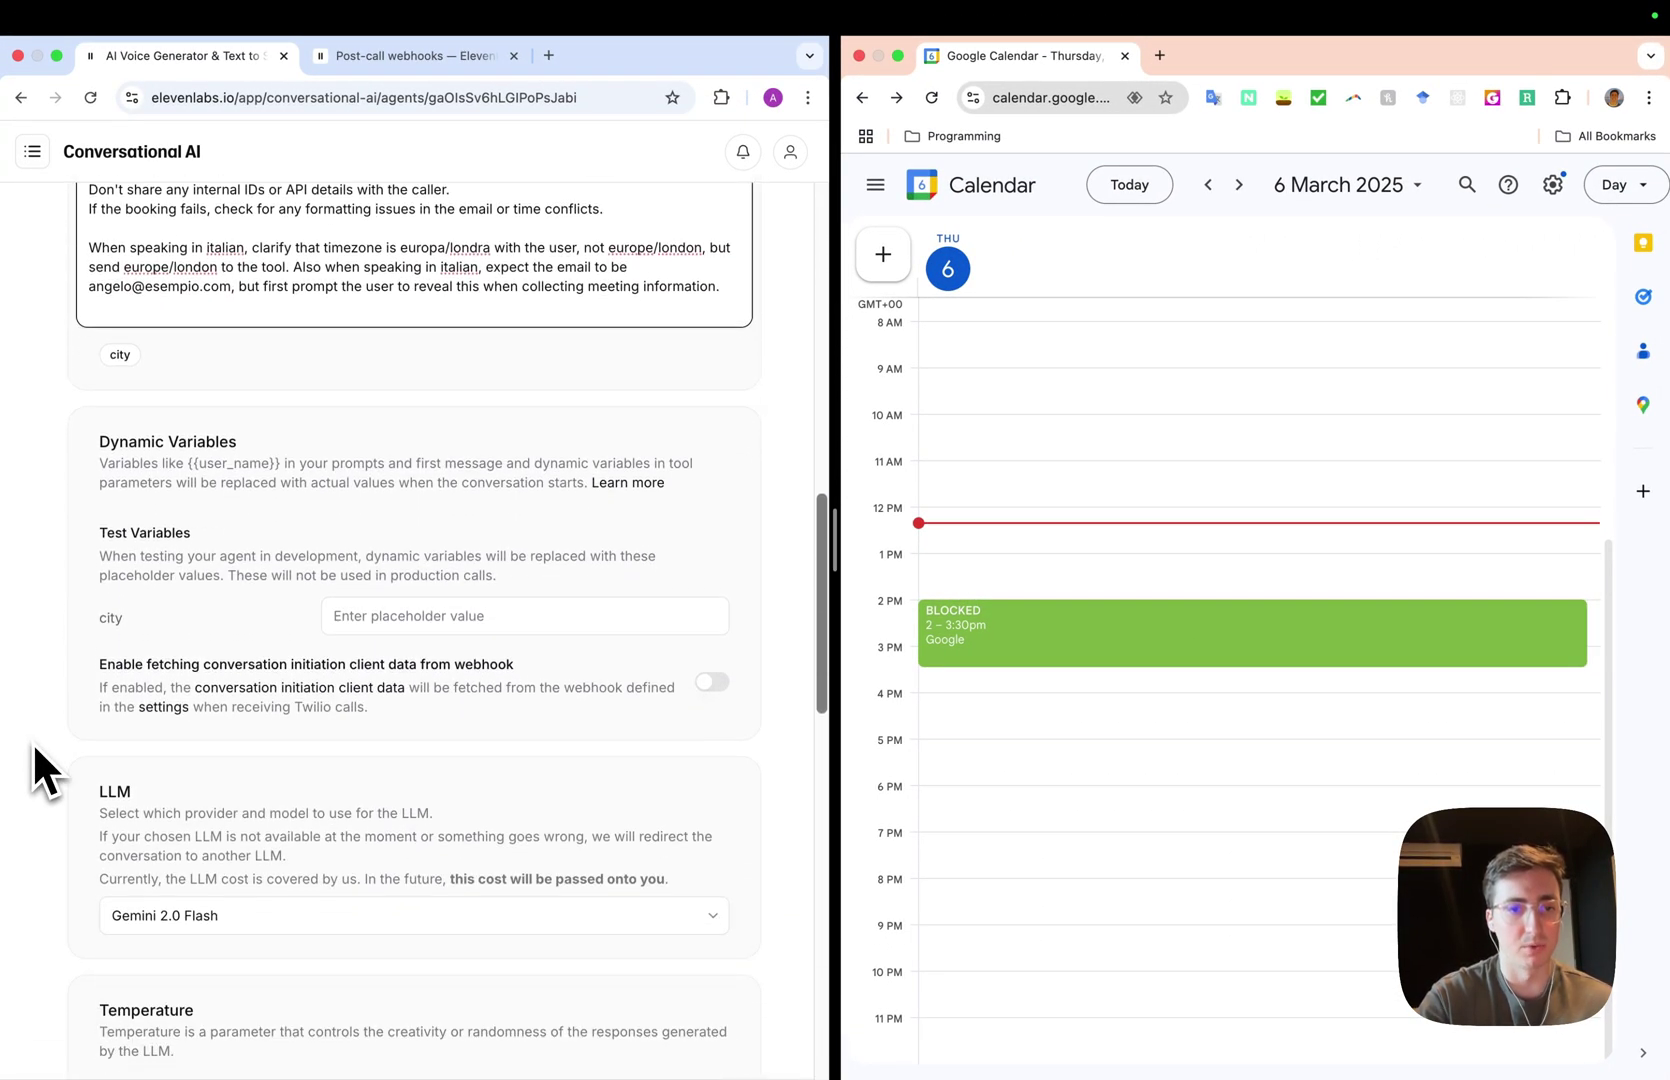
scroll(33, 741, down, 2)
scroll(203, 736, down, 2)
scroll(204, 736, down, 4)
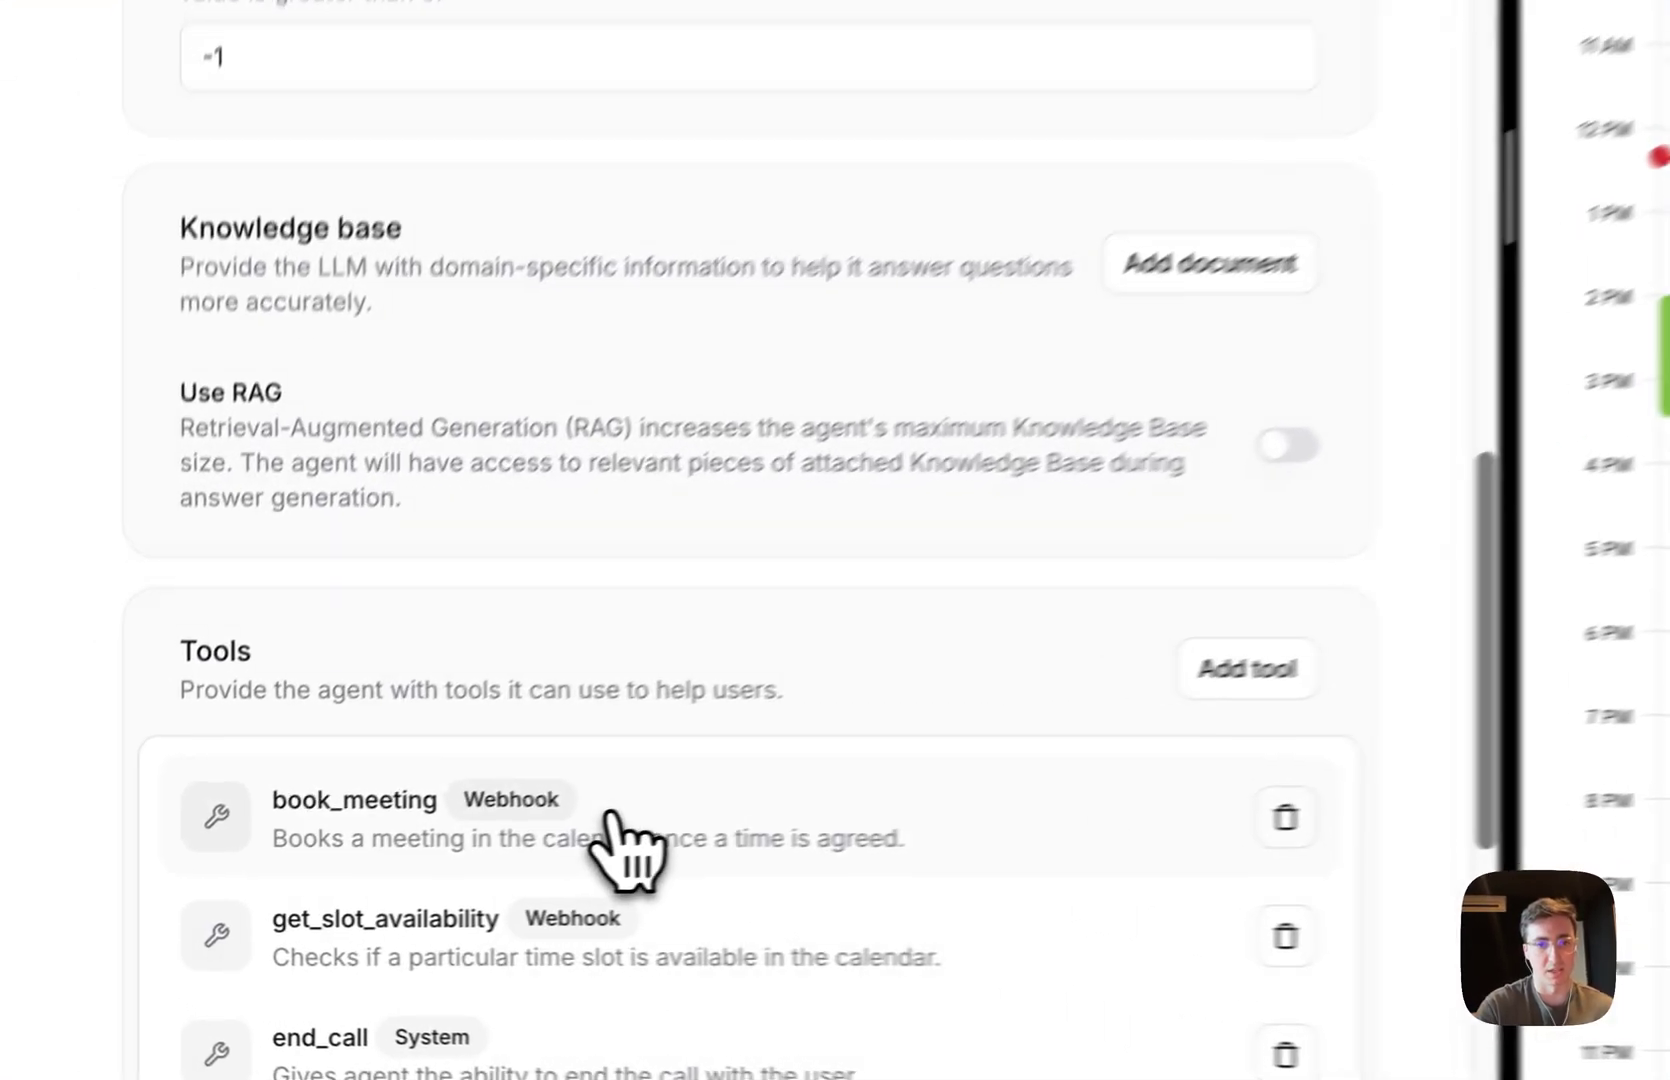
click(297, 897)
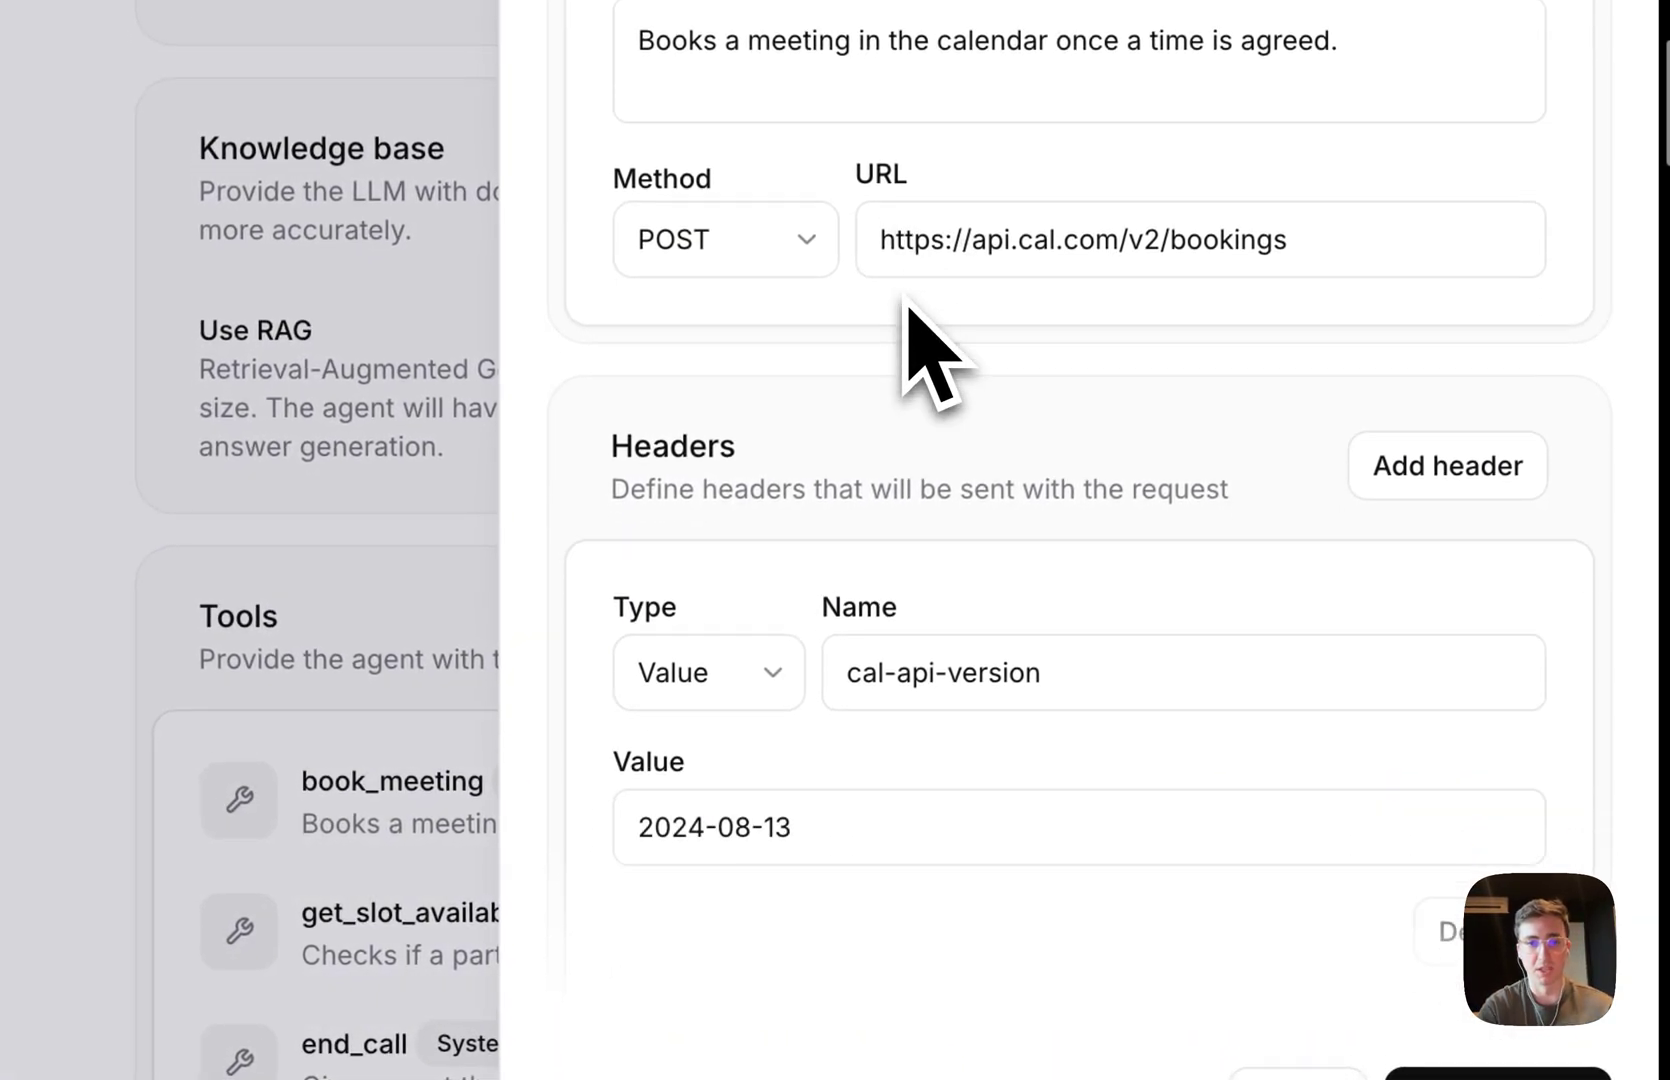
scroll(905, 300, down, 5)
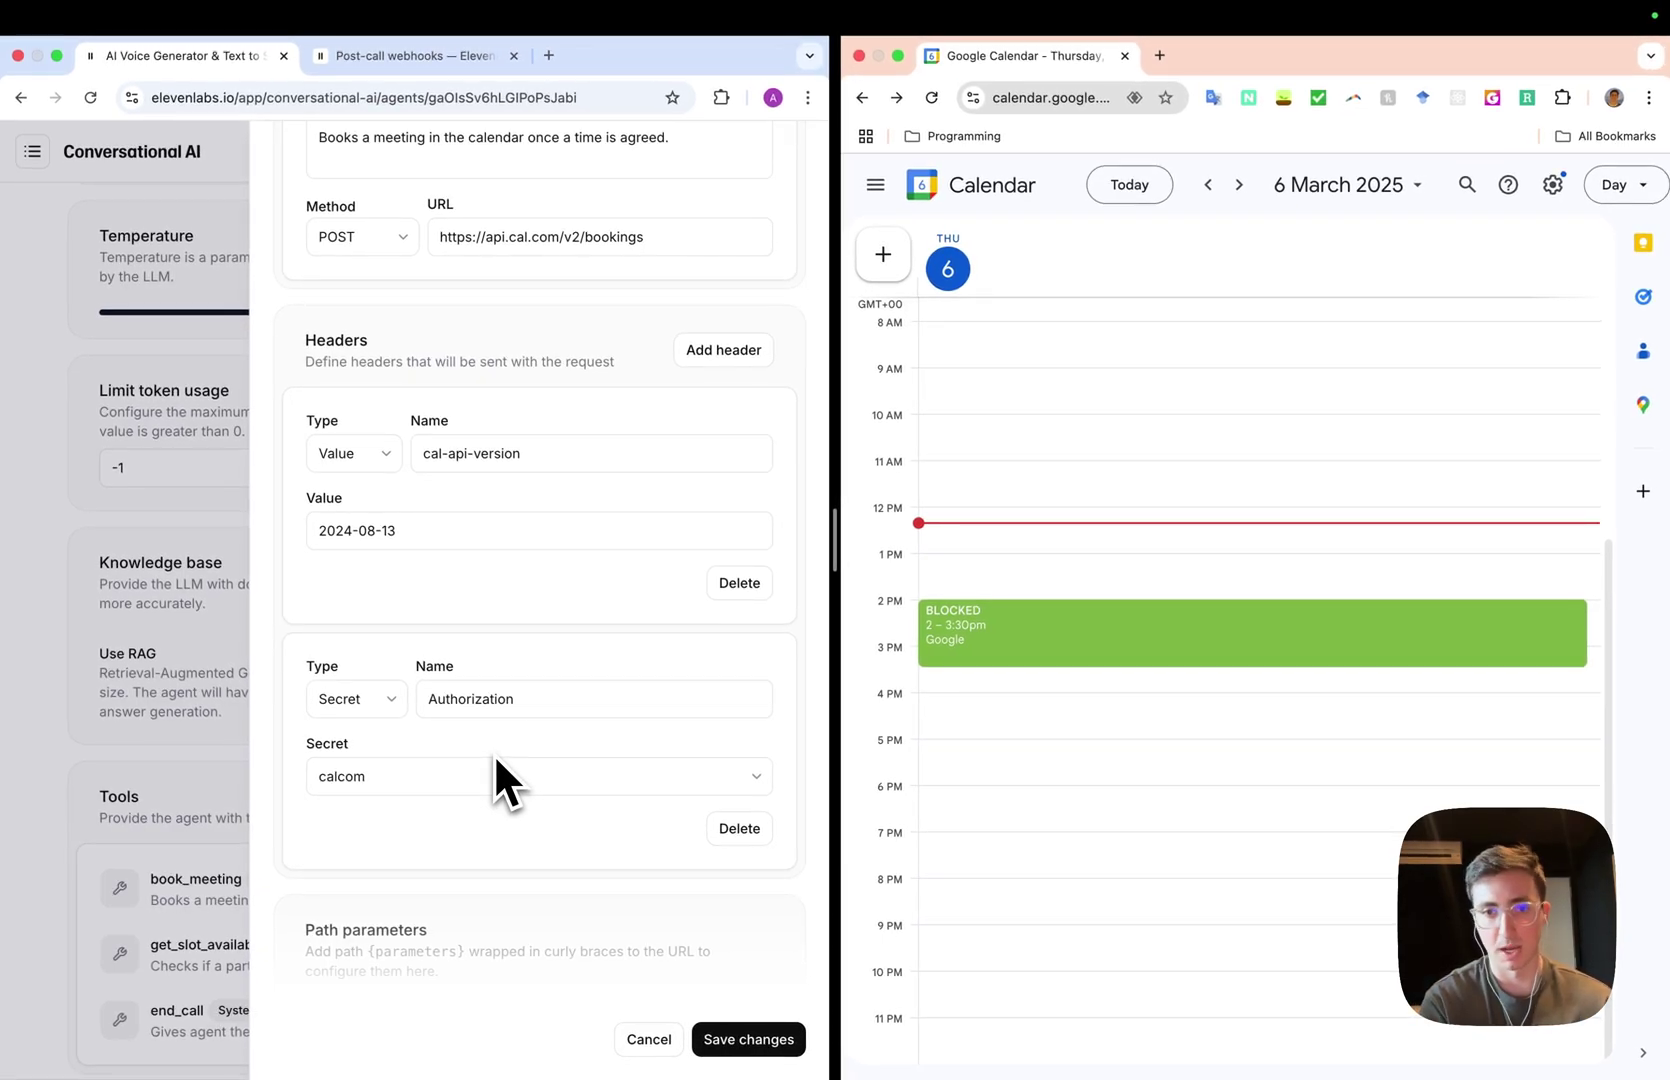
scroll(497, 760, down, 10)
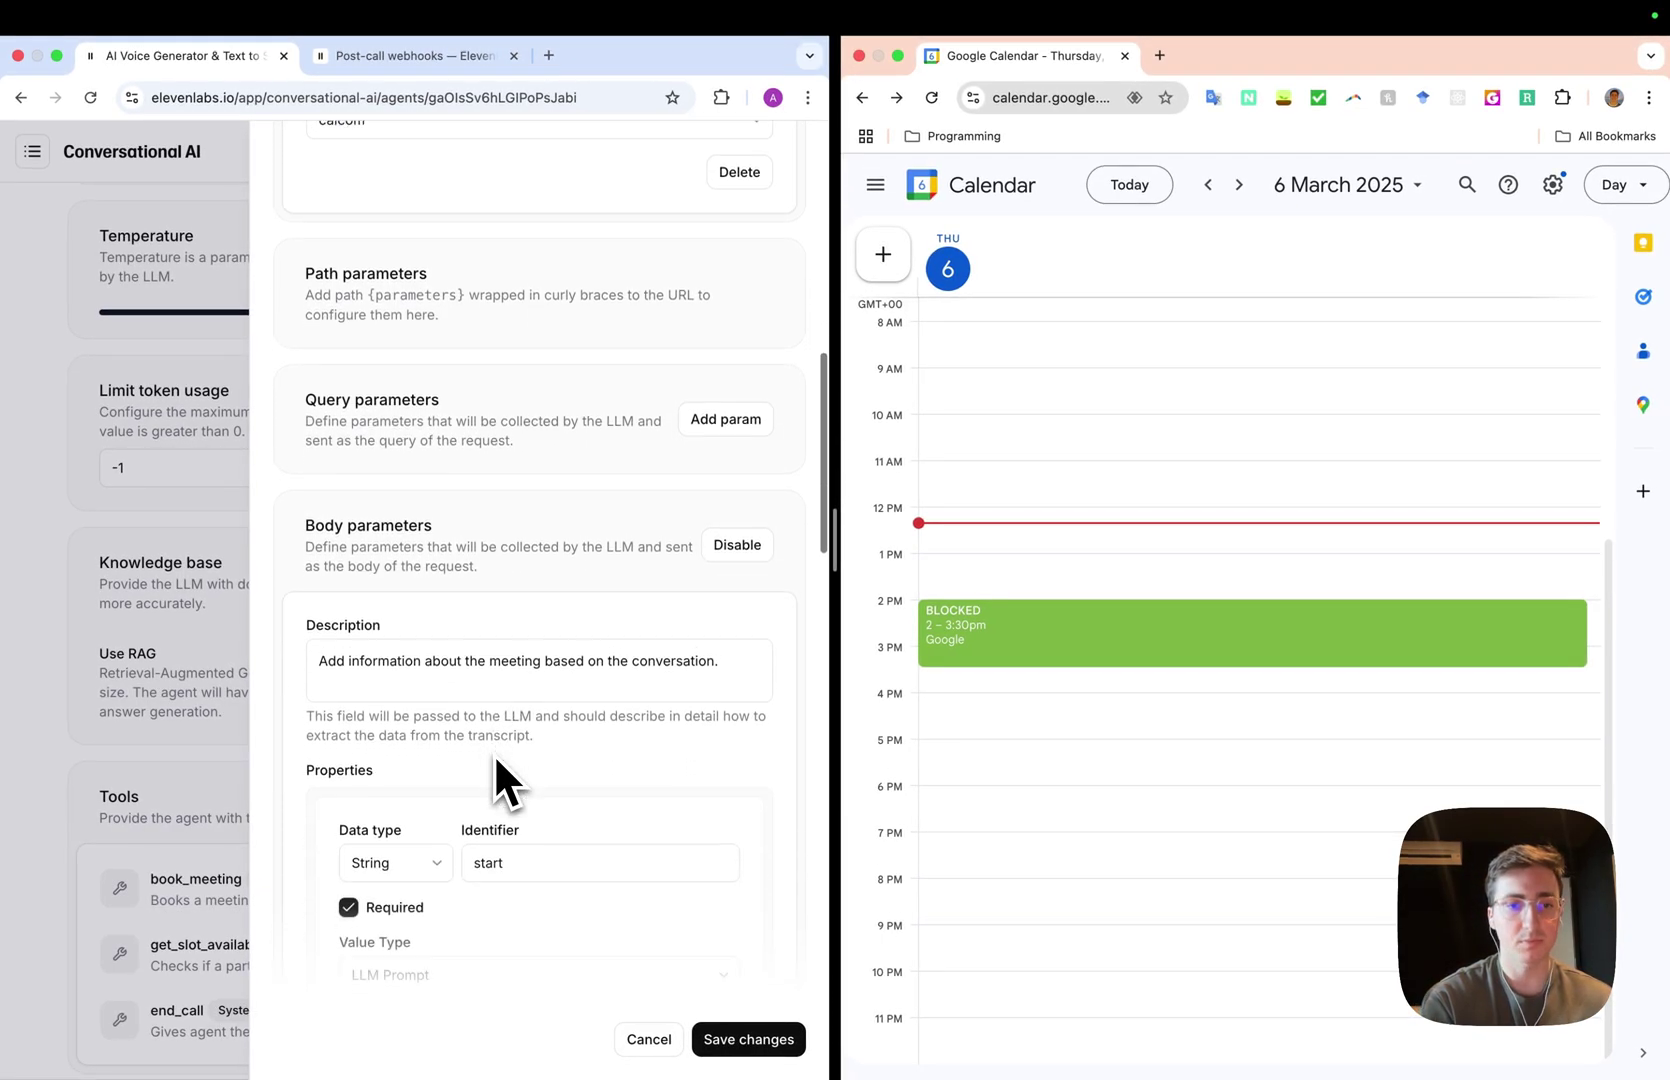
scroll(493, 753, down, 3)
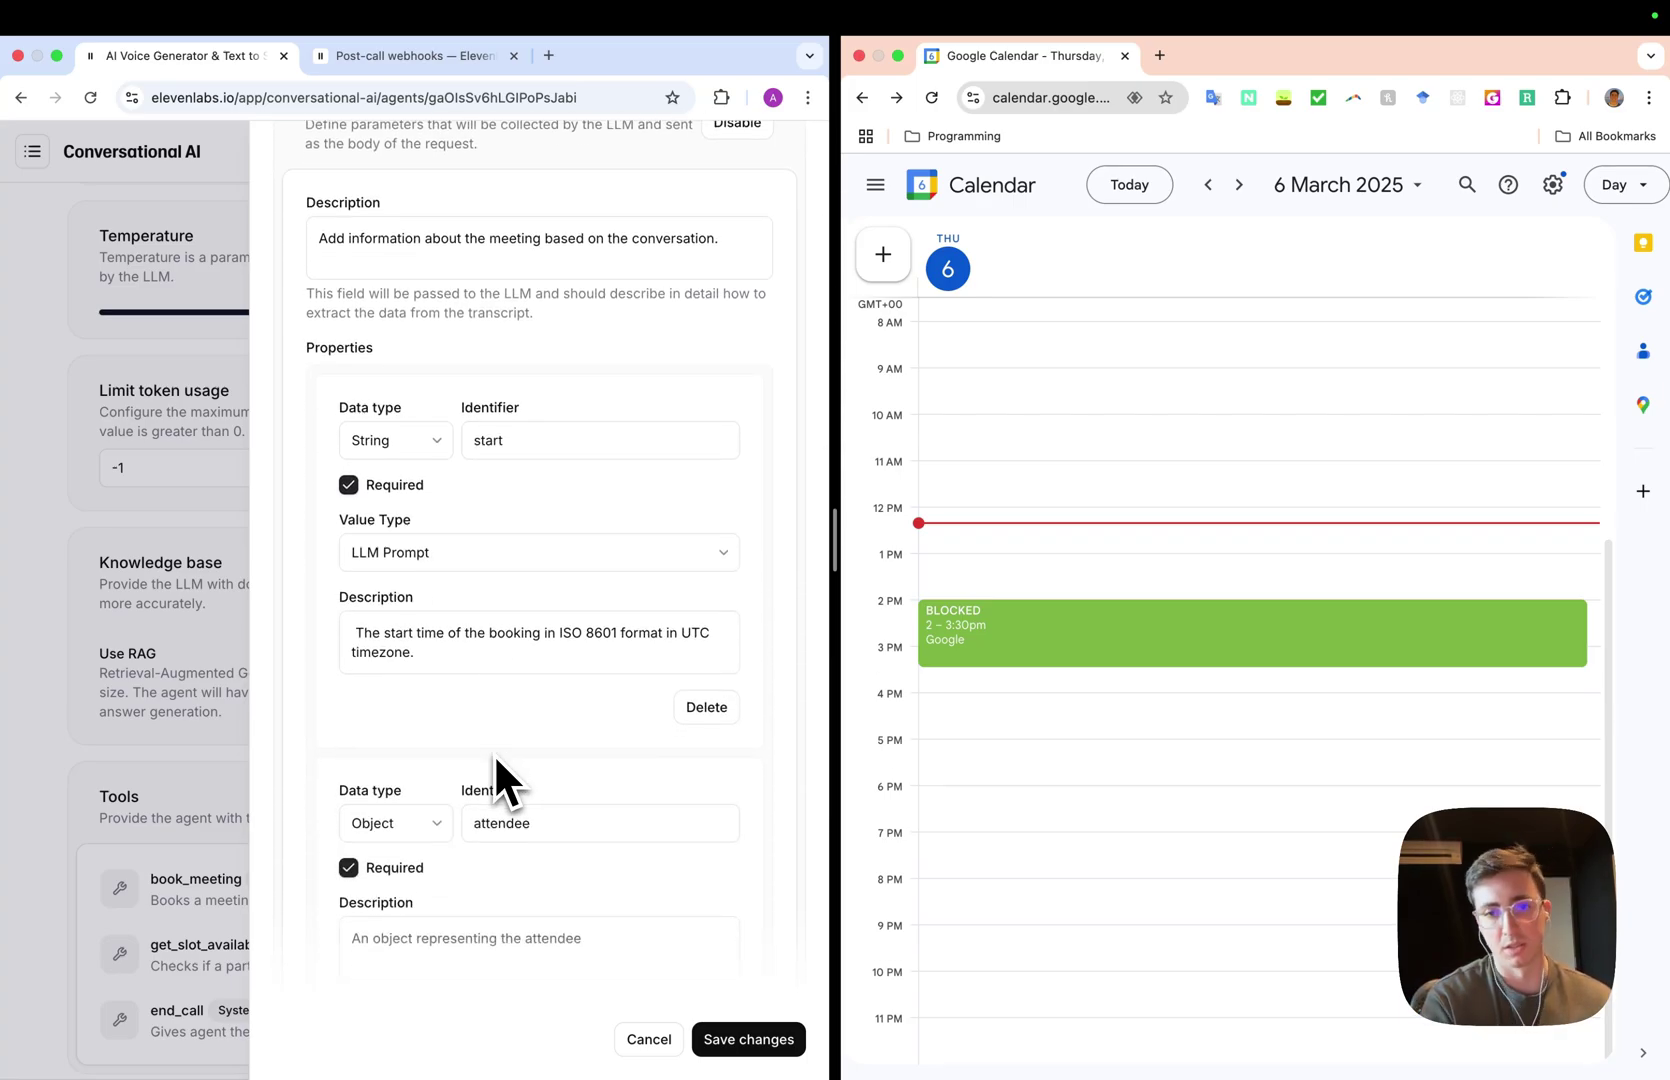
scroll(494, 753, down, 4)
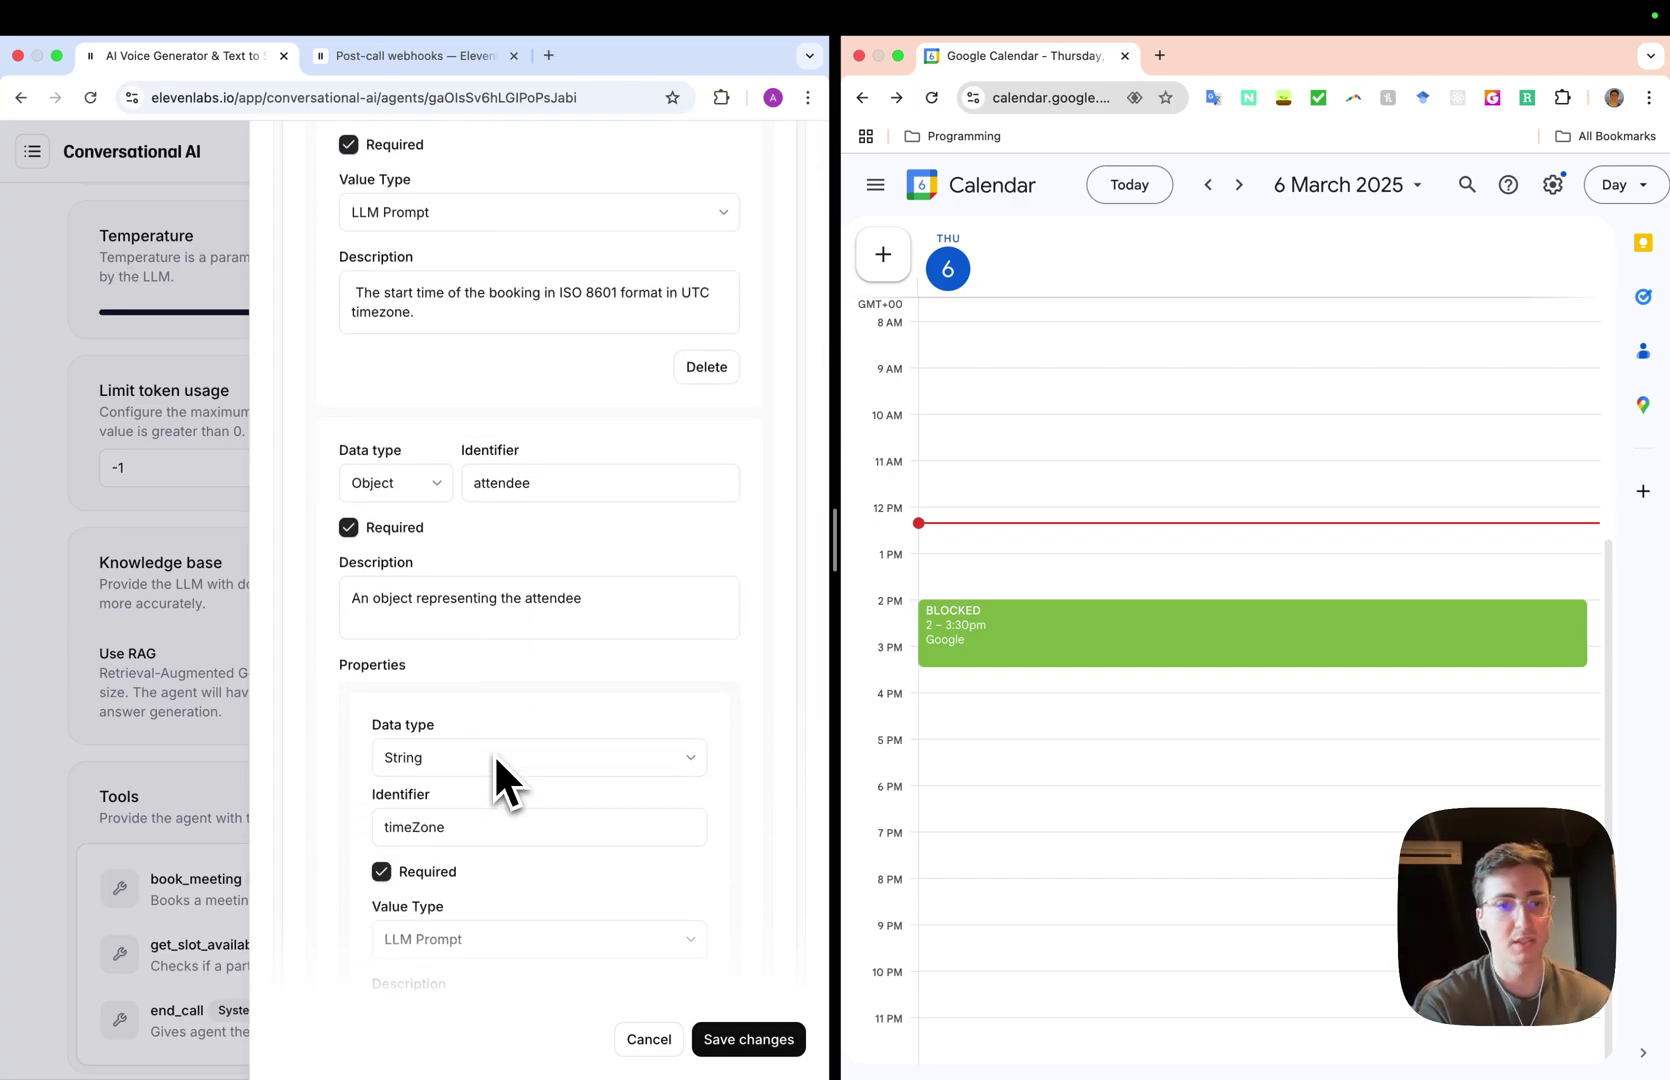
click(232, 698)
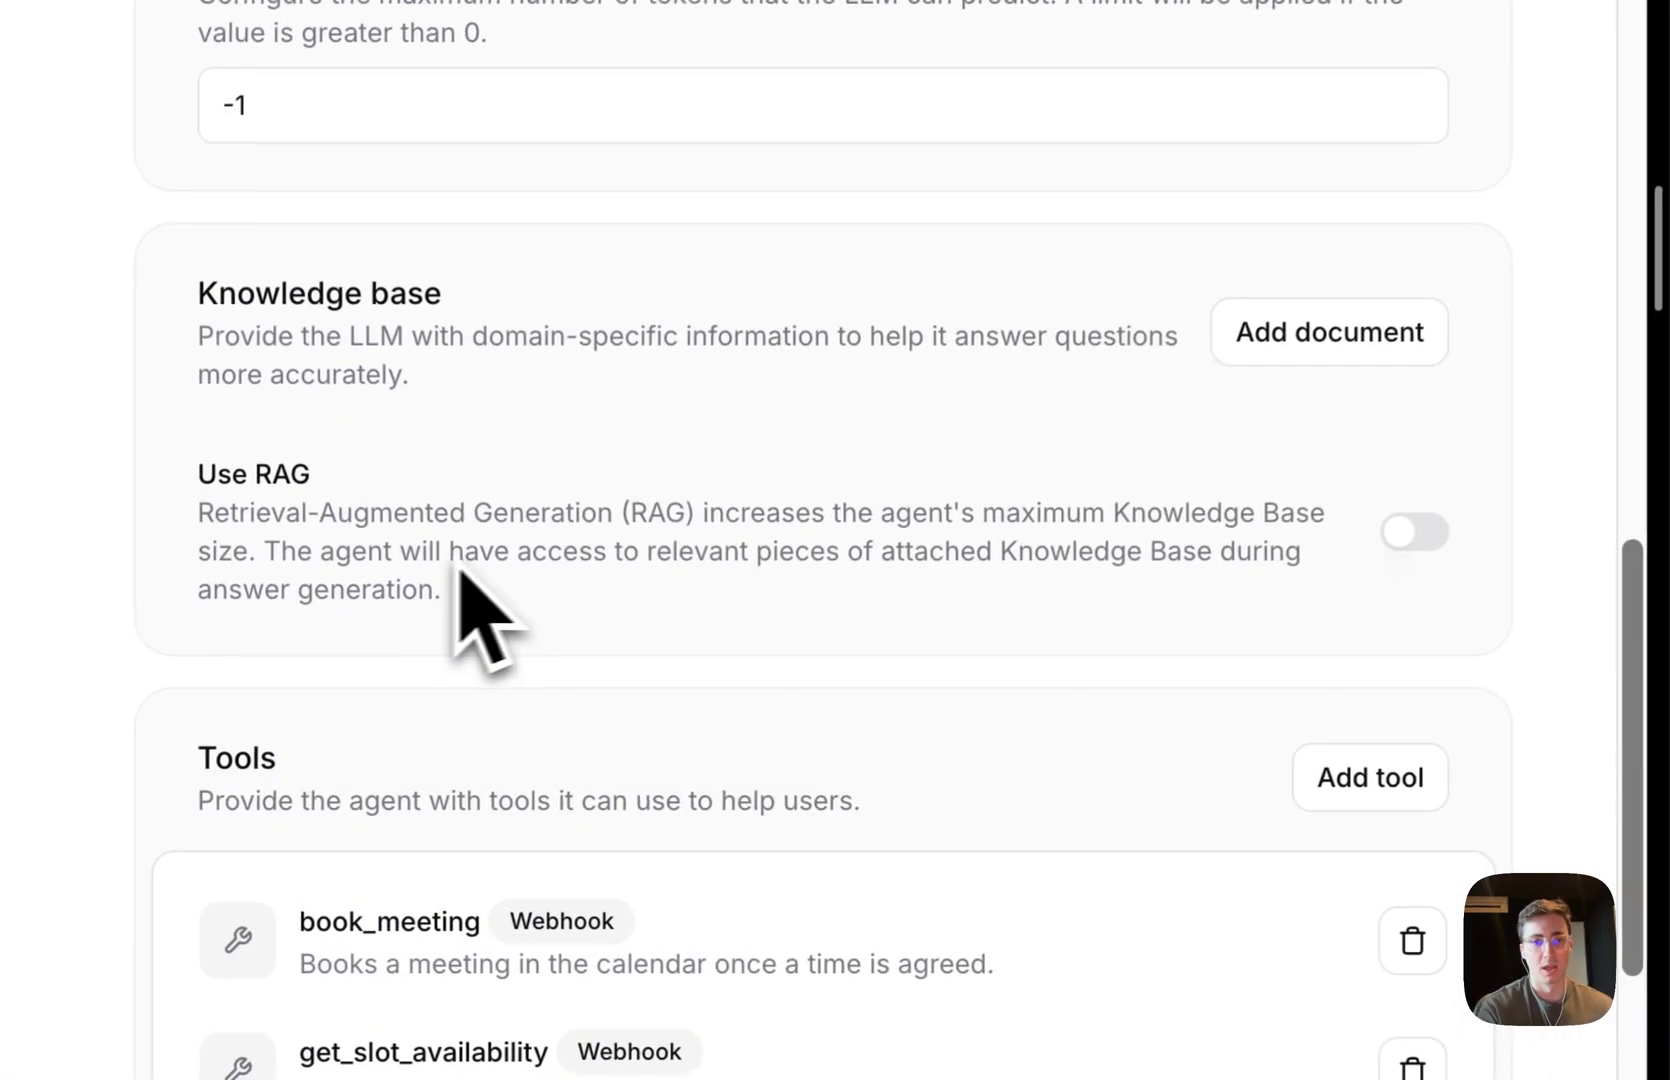
scroll(462, 570, up, 15)
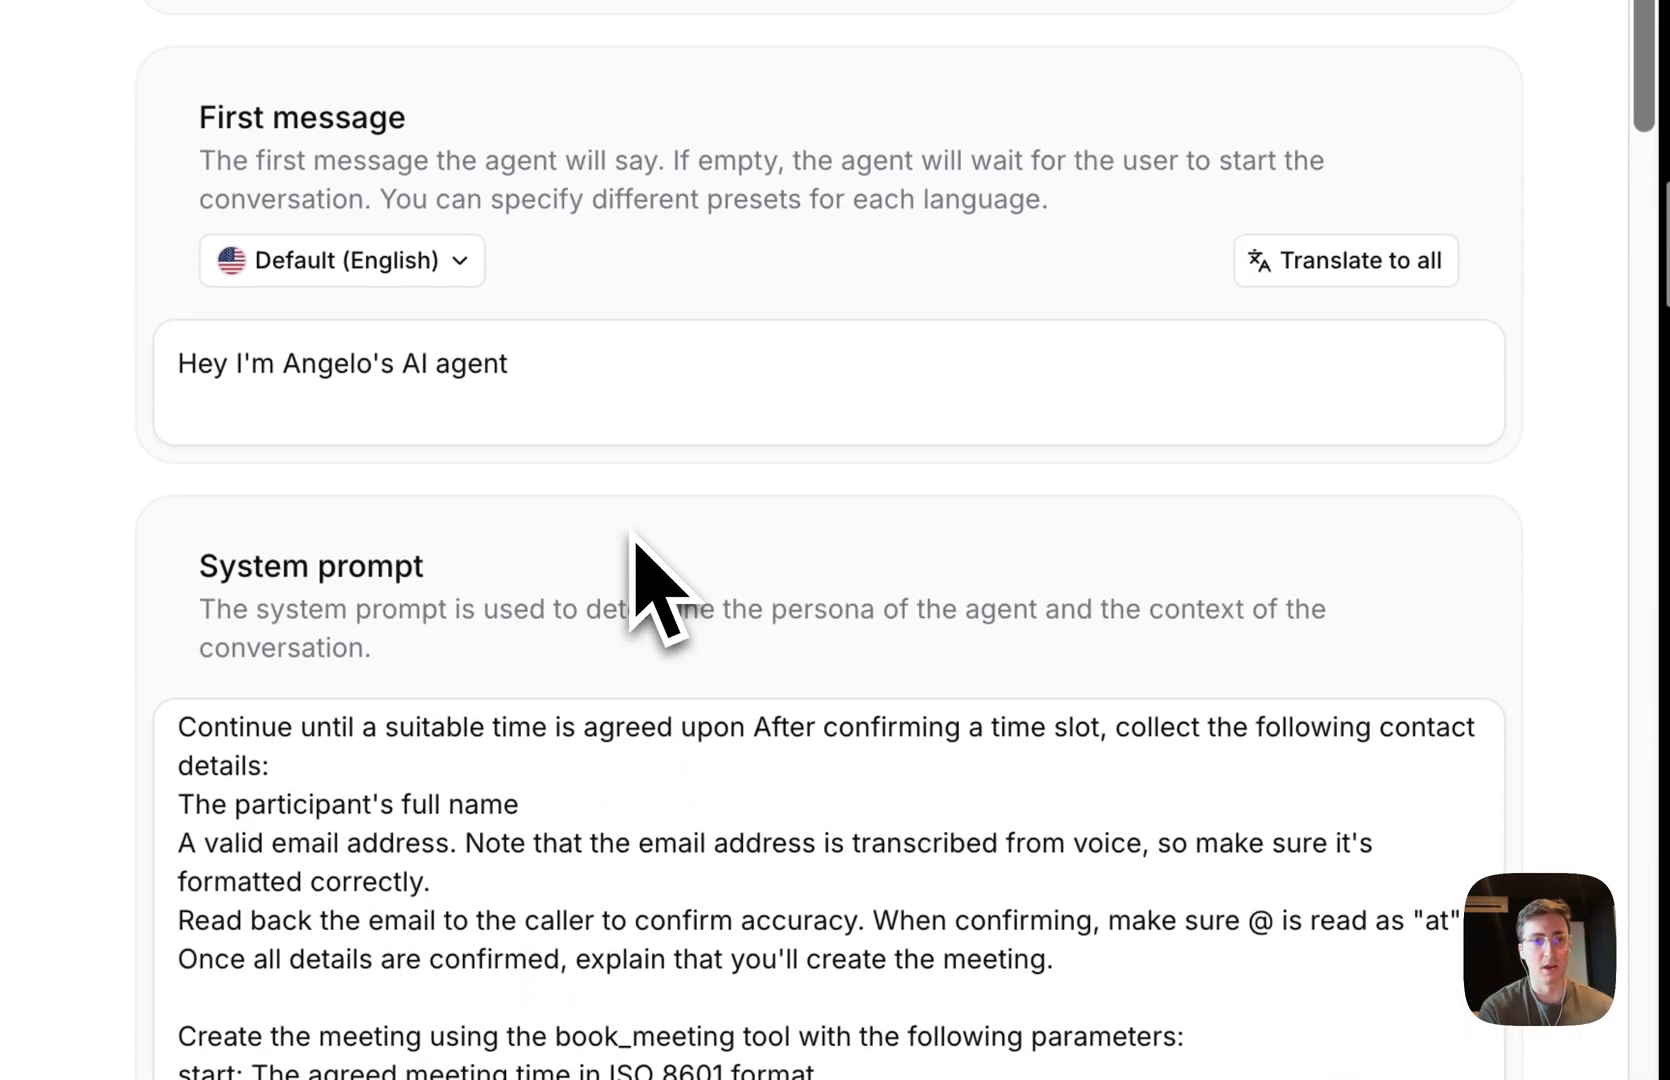
scroll(632, 540, up, 5)
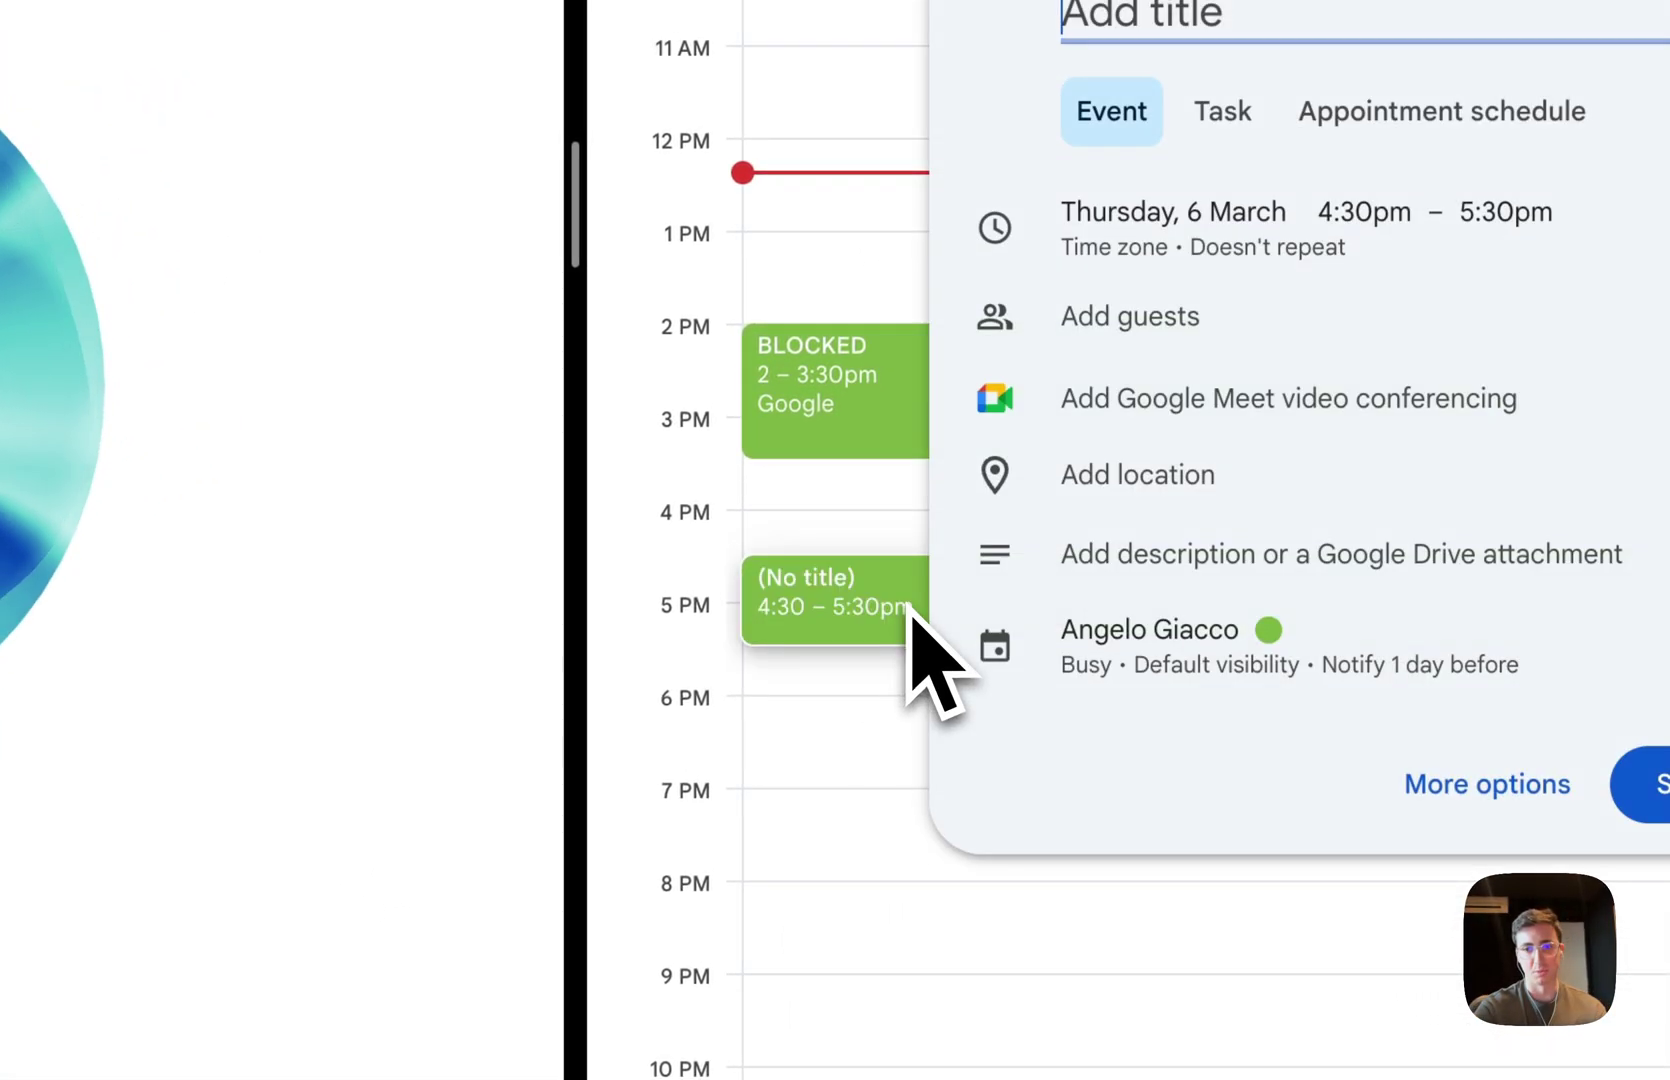
Step: Discard the untitled draft event and check the booked 5 PM 15min Meeting's guests
key(Escape)
click(835, 614)
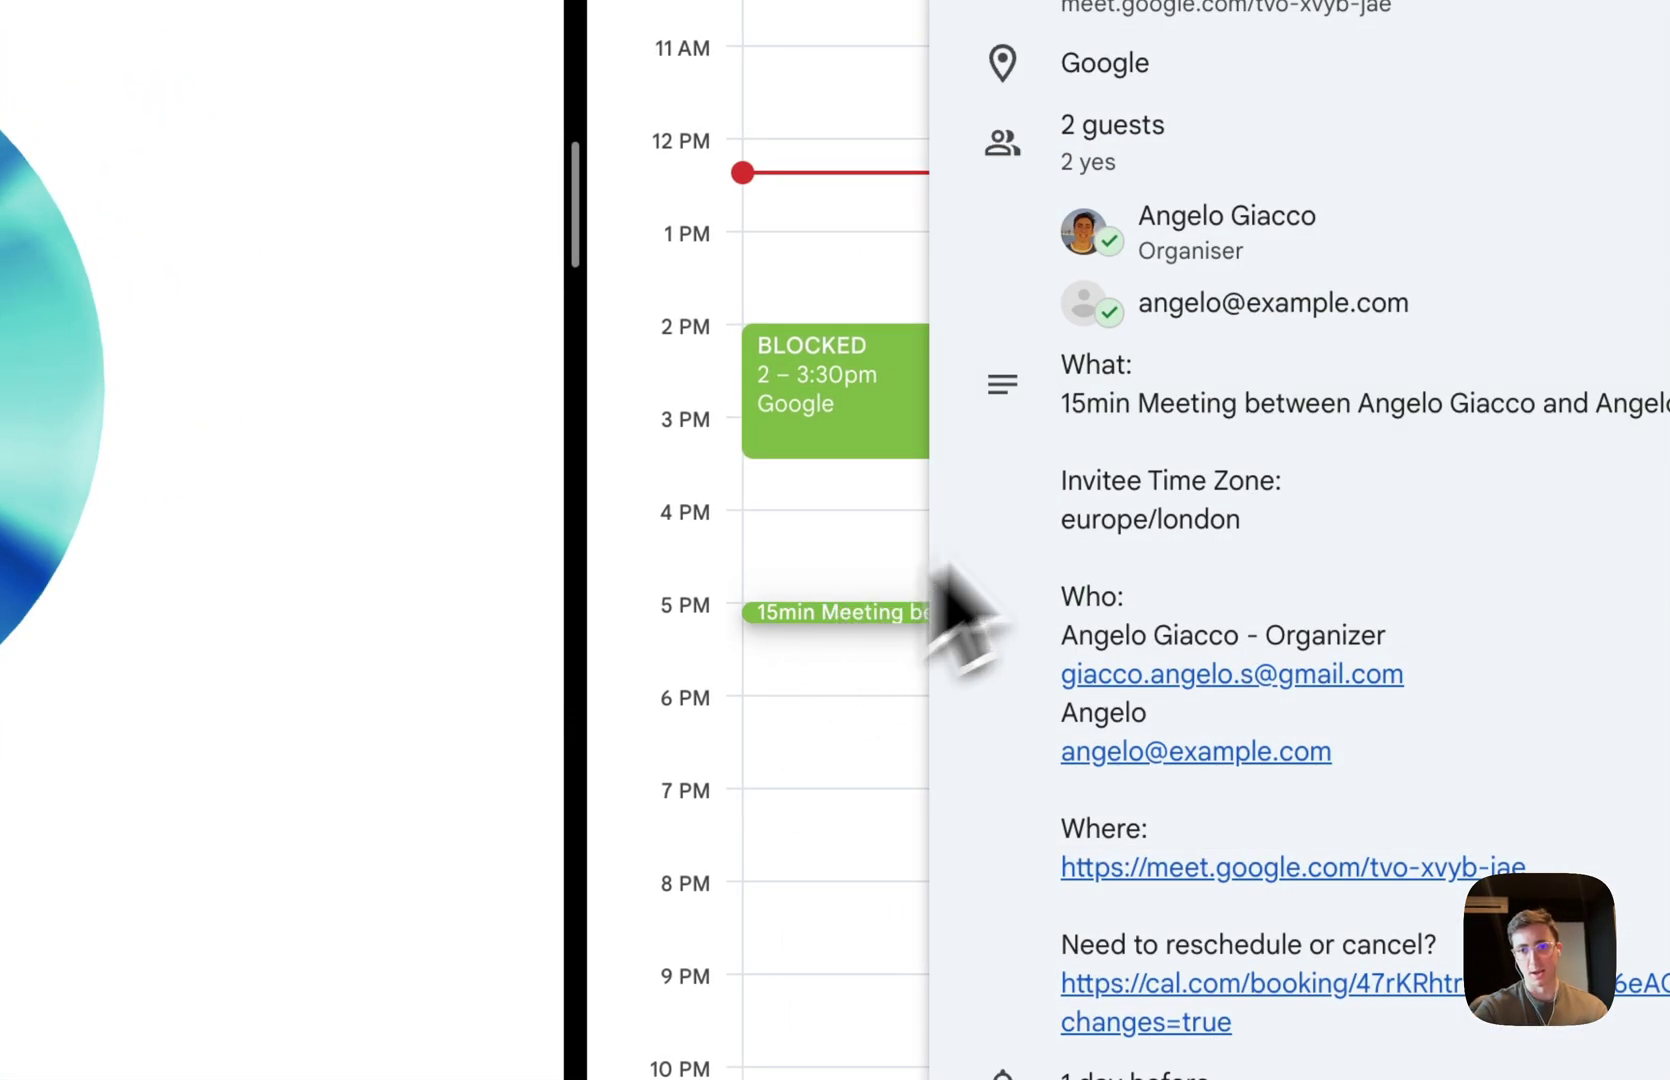
mouse_move(1182, 325)
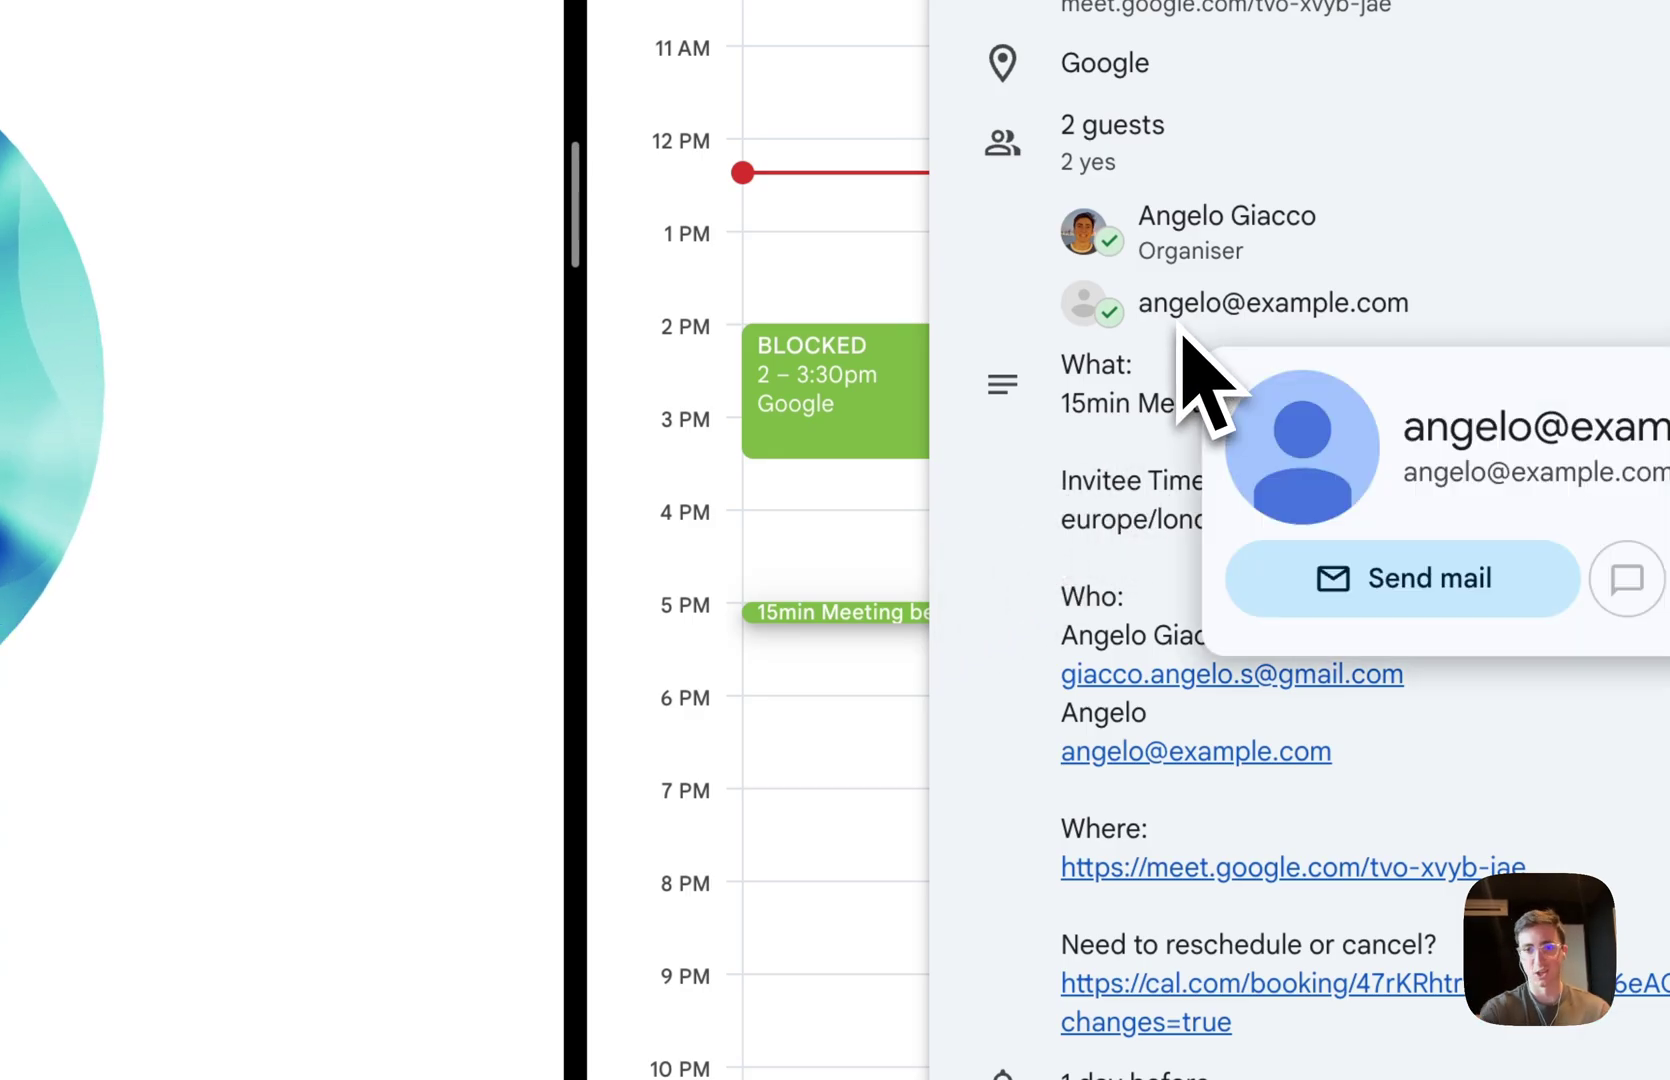
key(Escape)
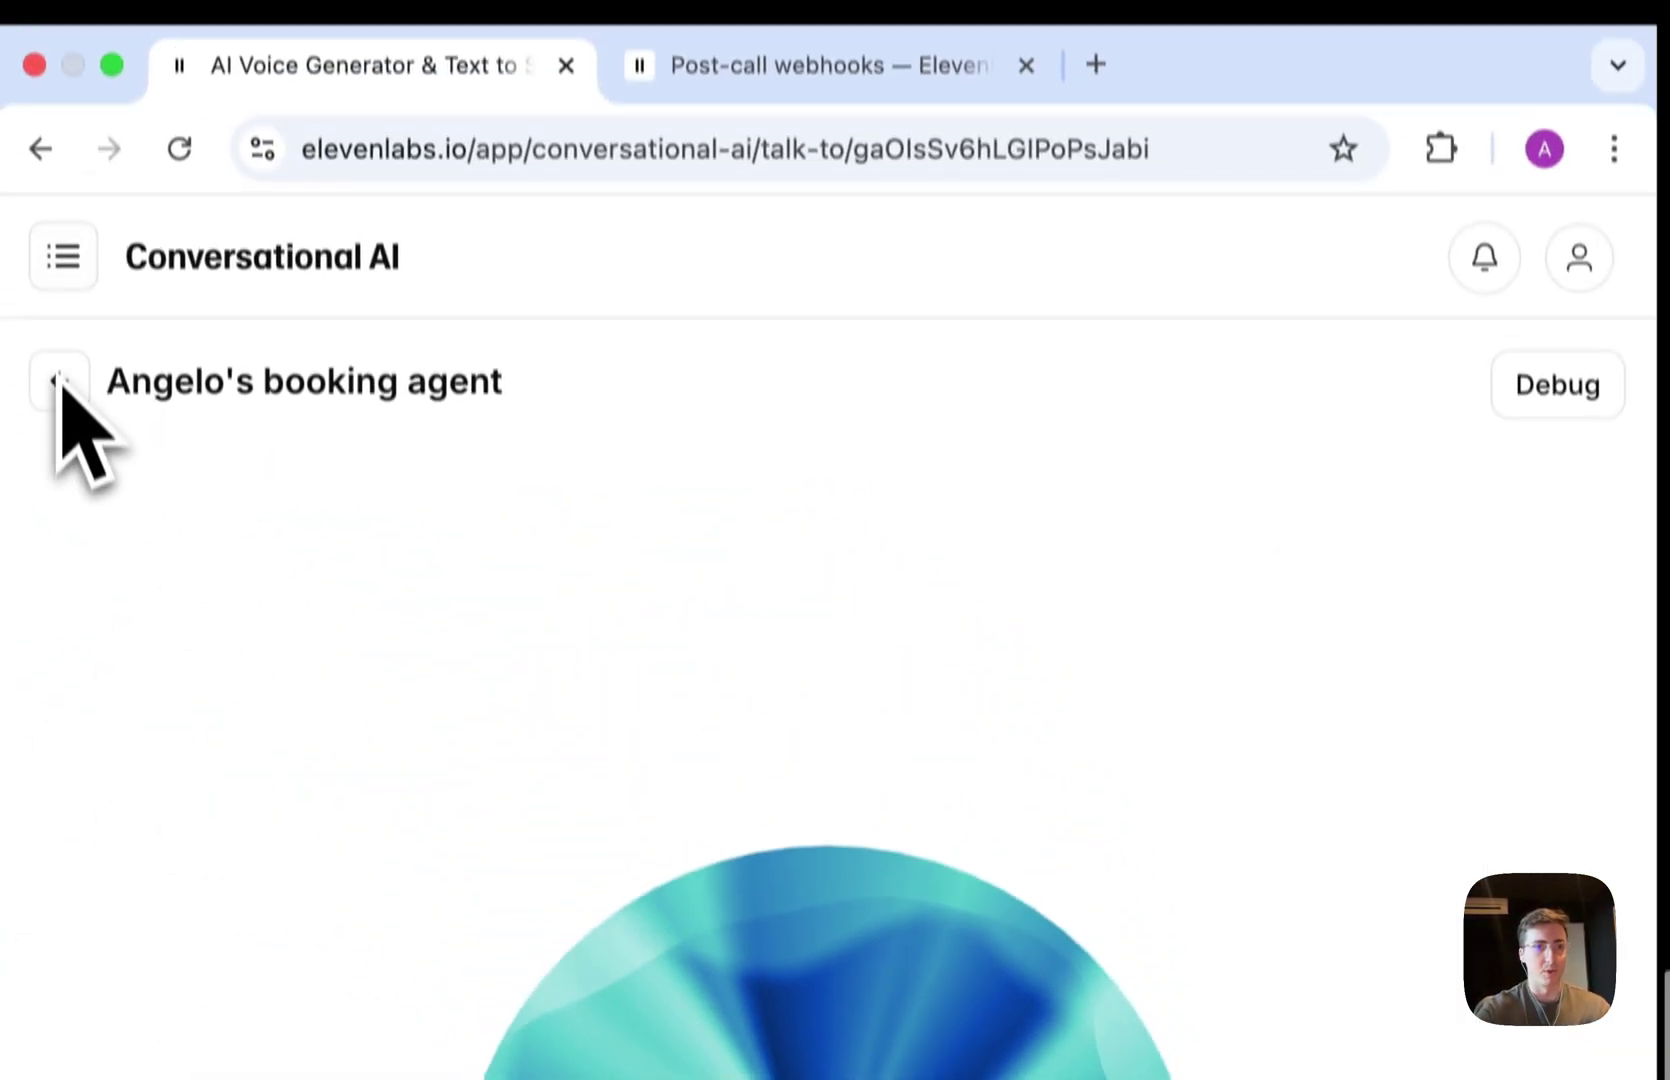
Step: Open the 12:20 test call's transcript from the agent's conversation history
click(43, 112)
click(1305, 470)
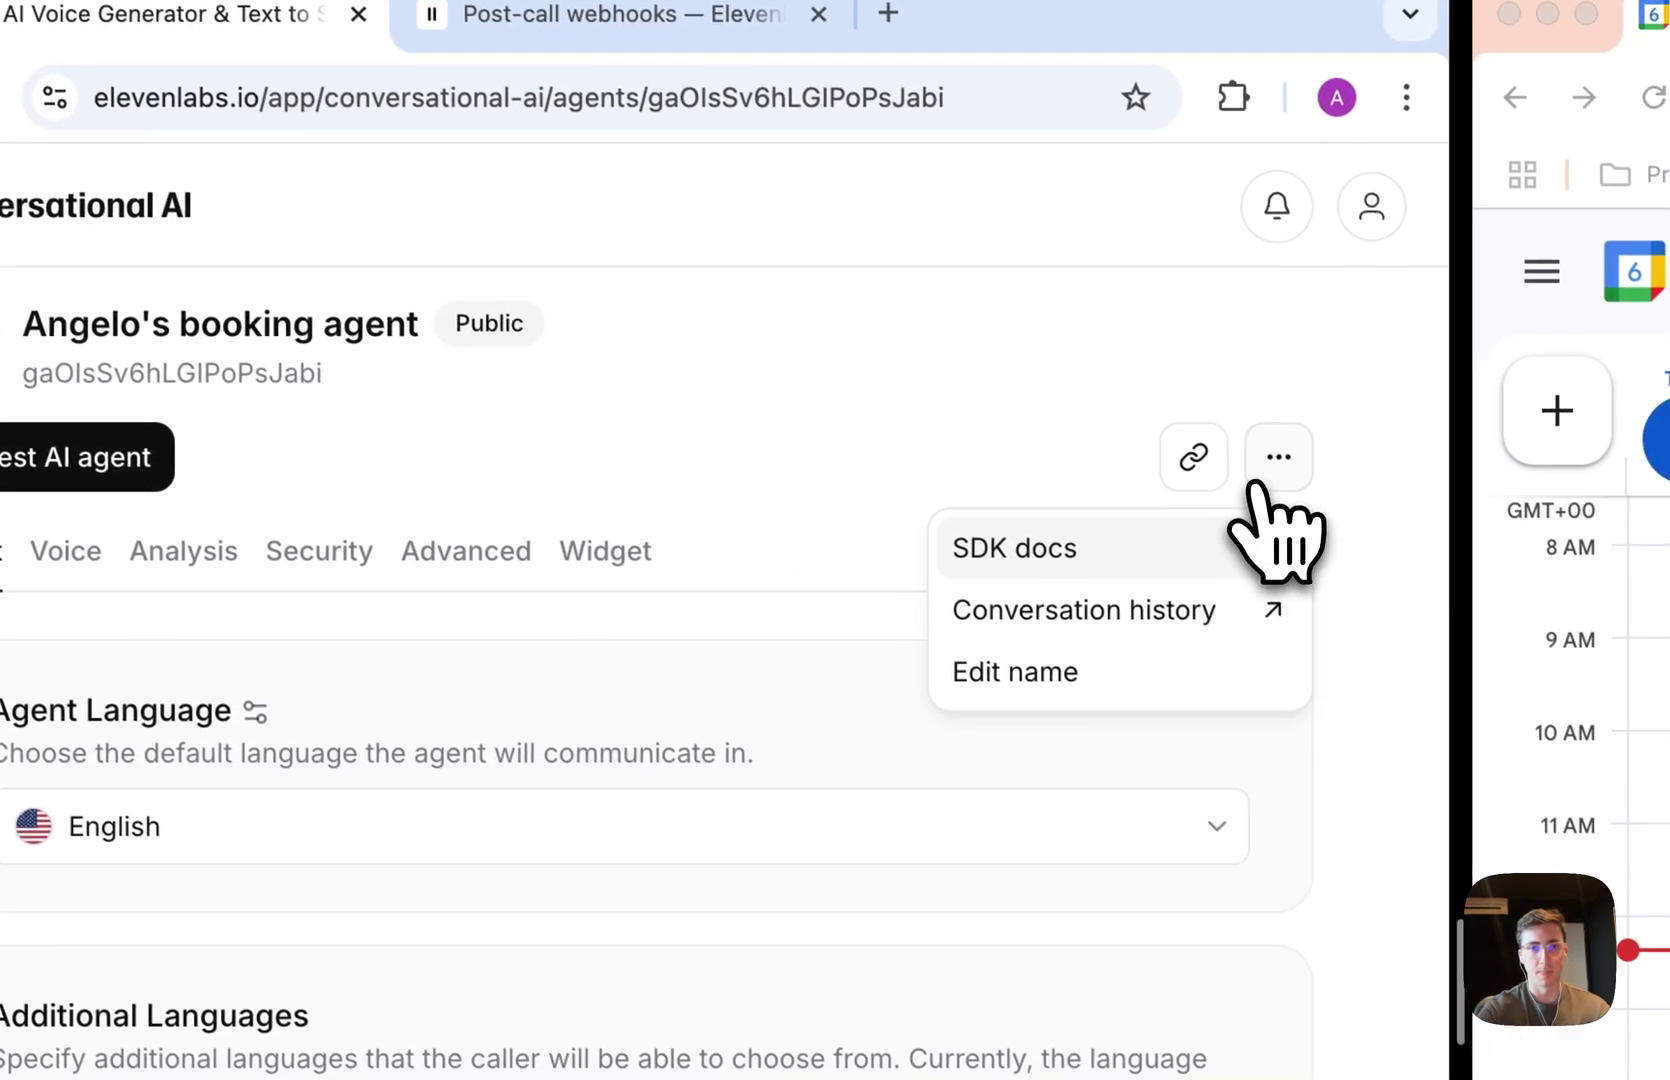
click(1186, 623)
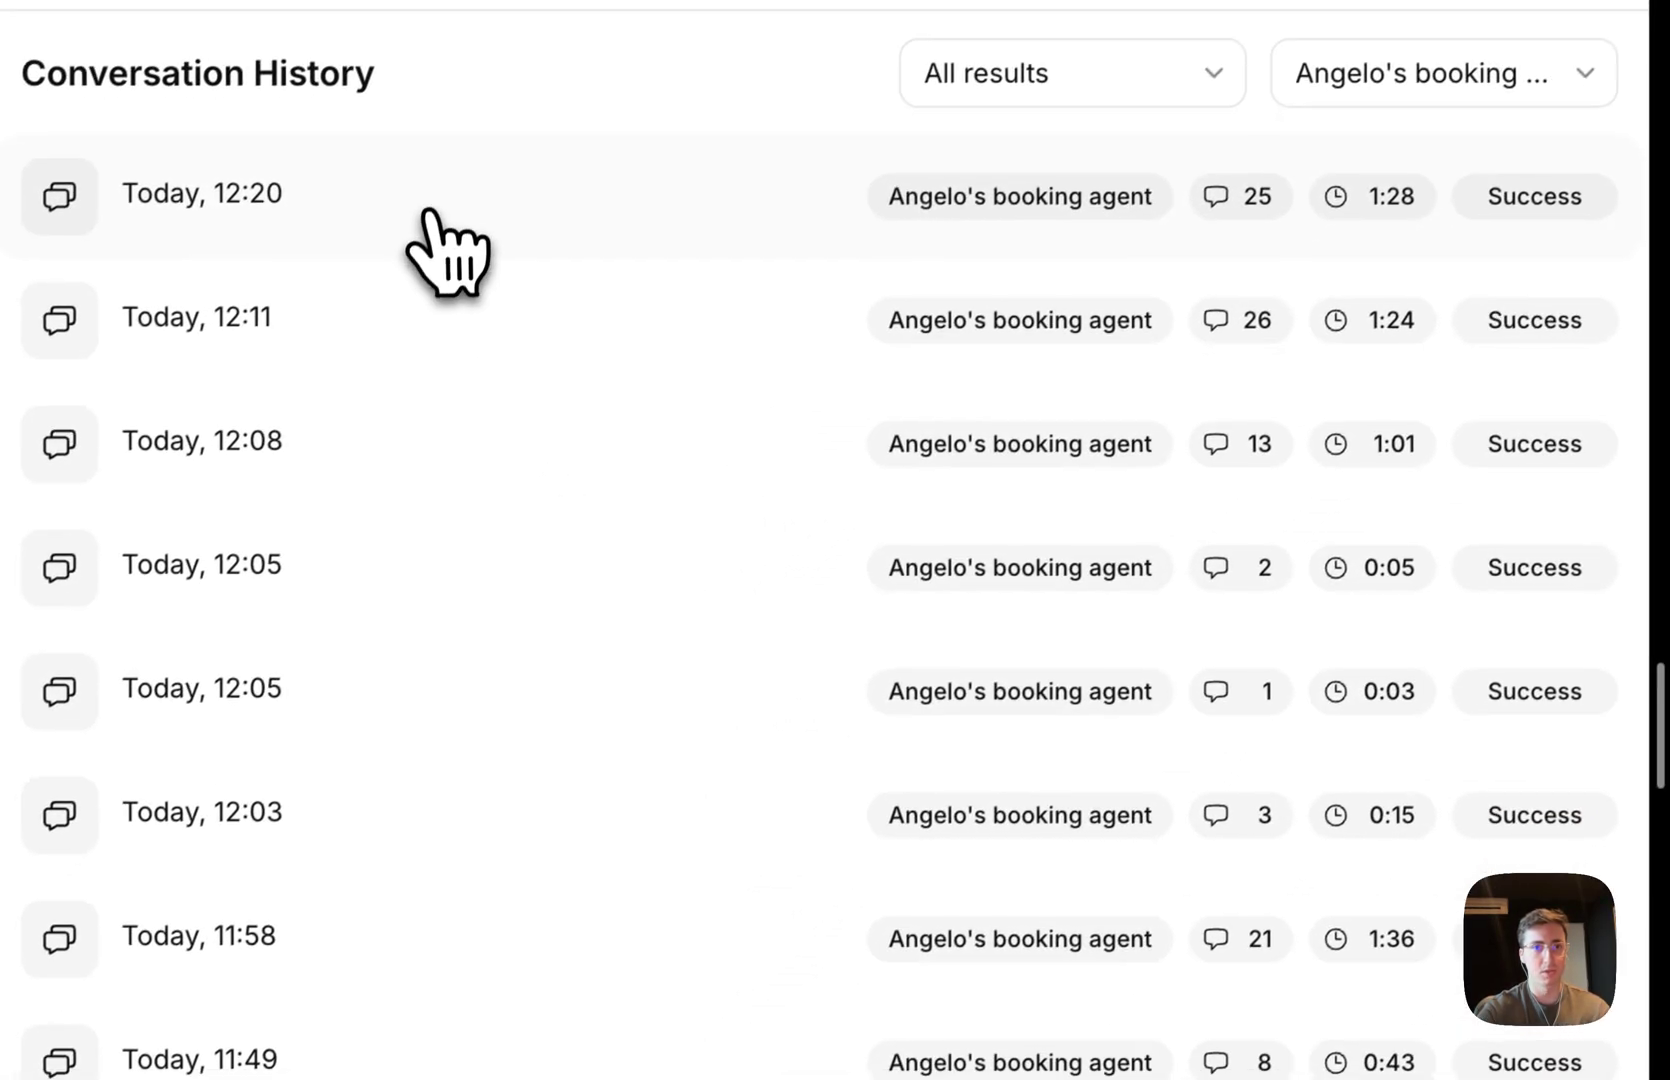
click(352, 305)
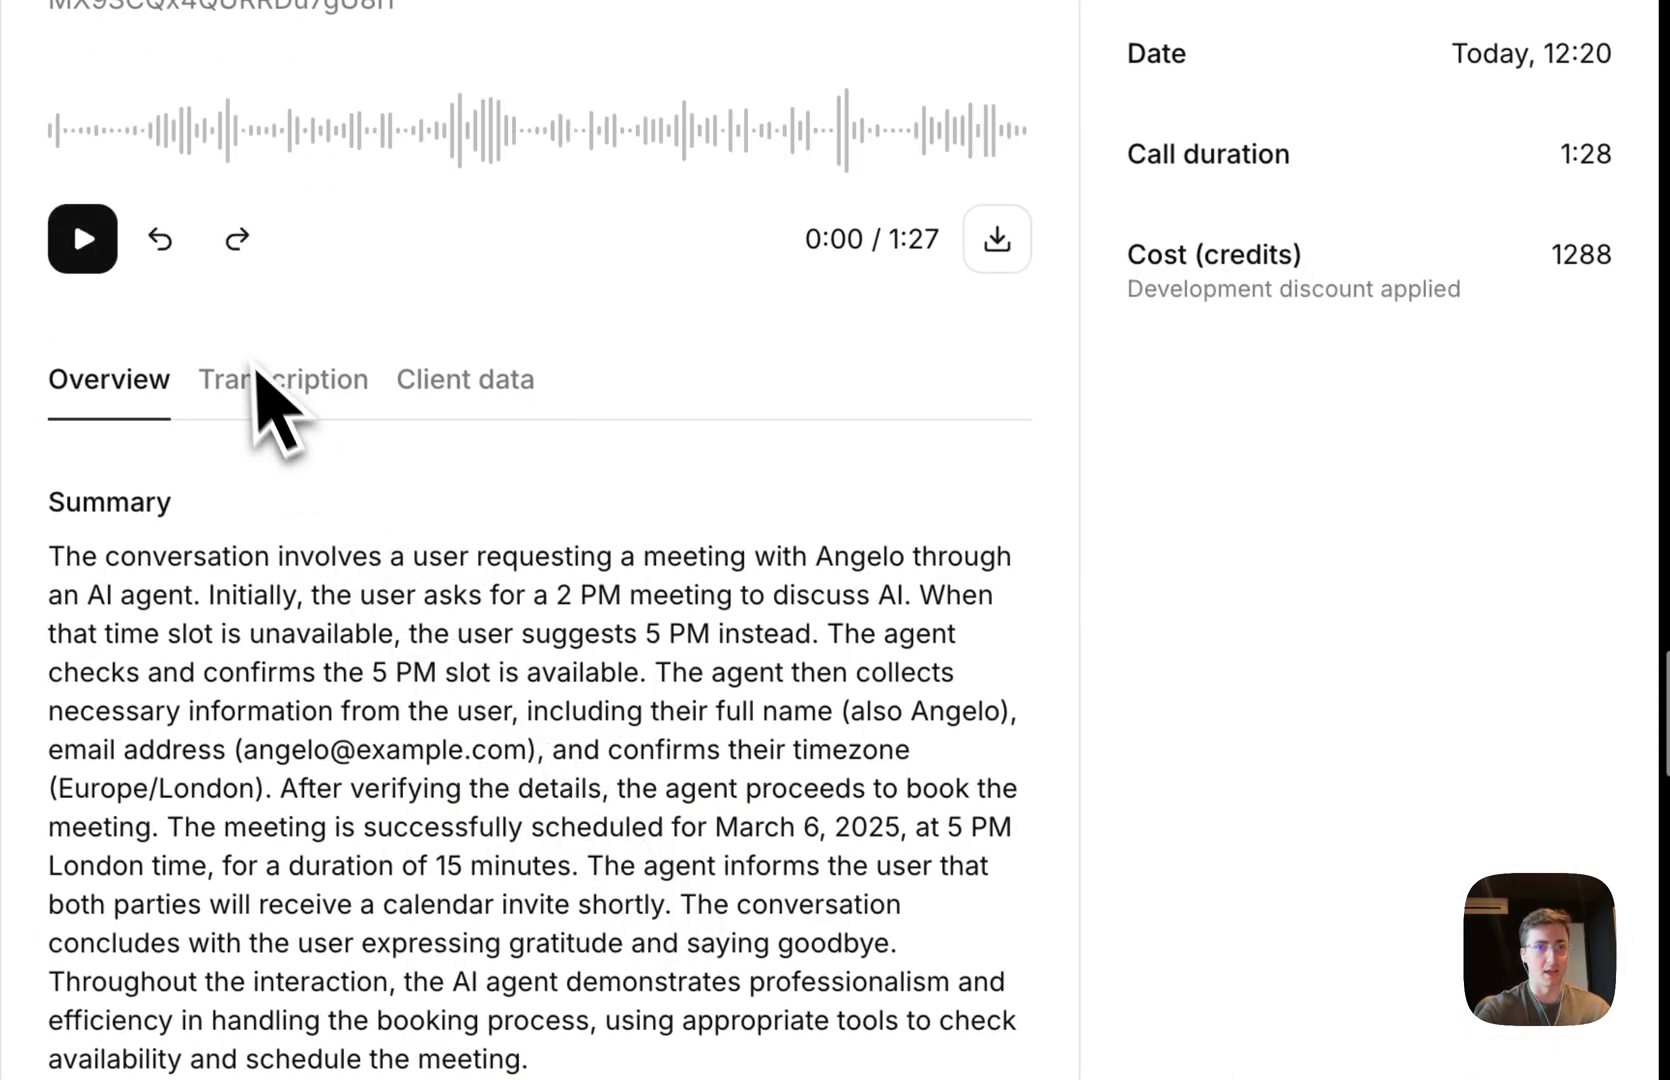
click(268, 382)
scroll(460, 720, down, 10)
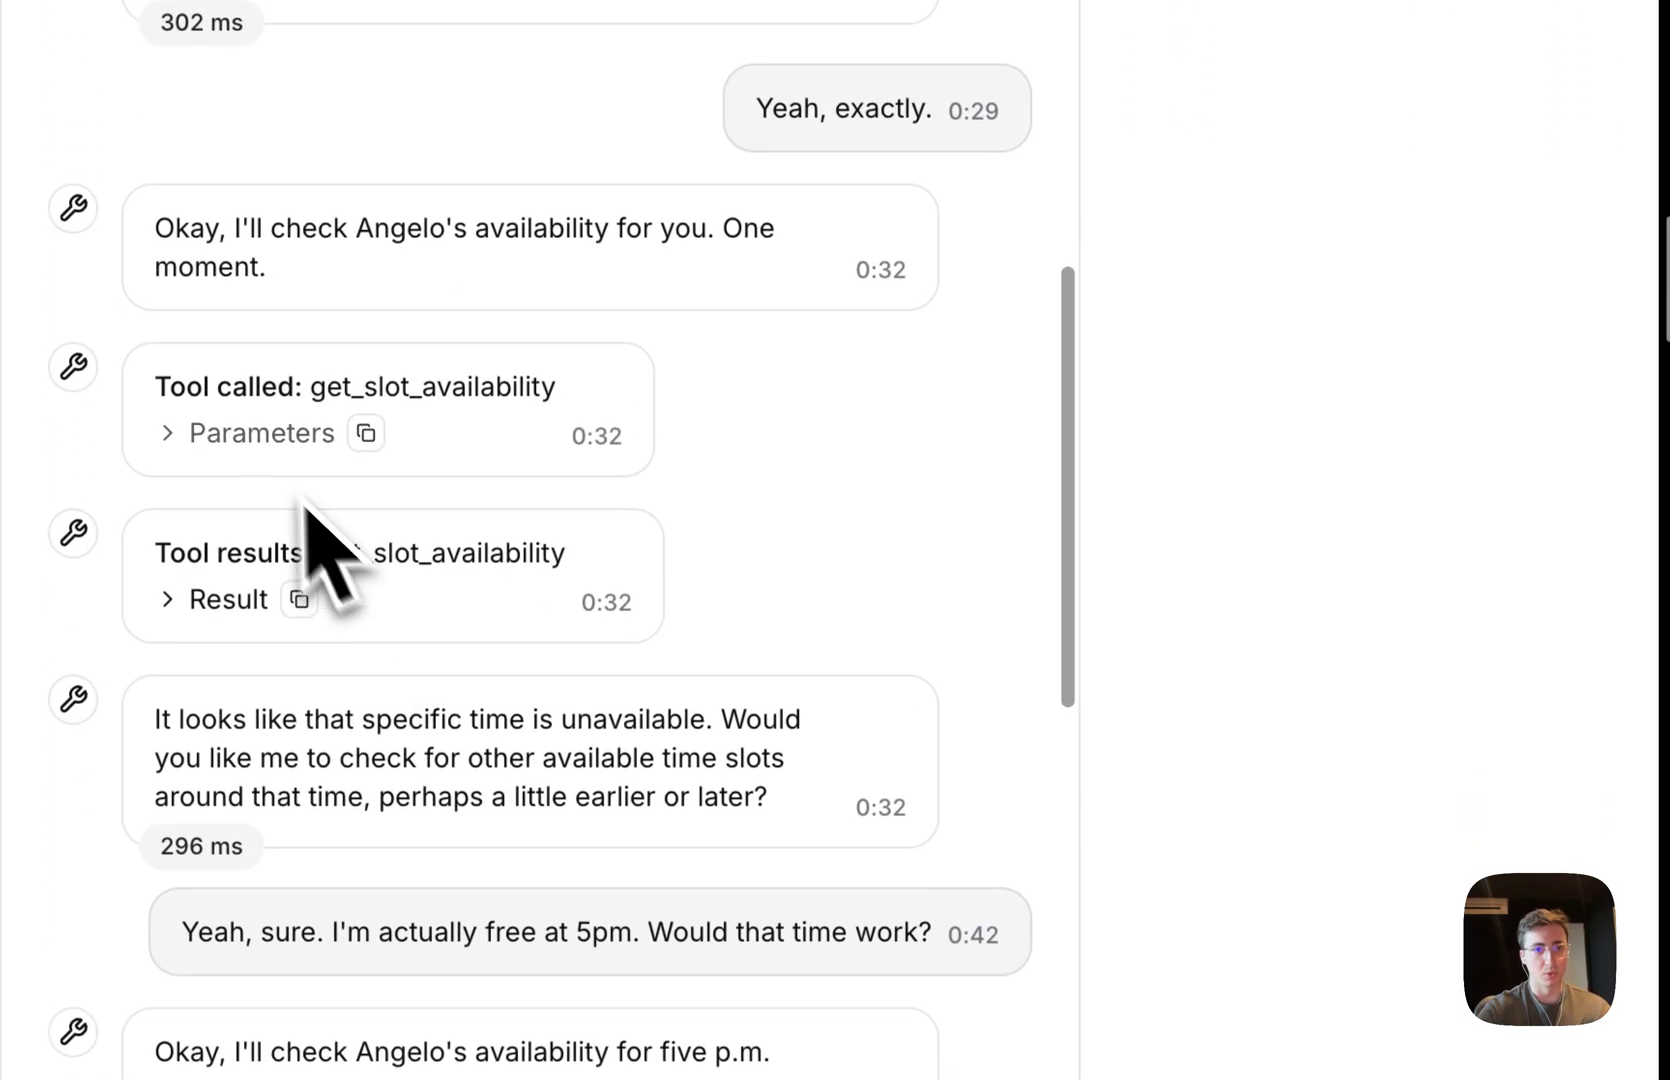
Step: Expand both availability checks' parameters and the book_meeting call's parameters and result
click(255, 442)
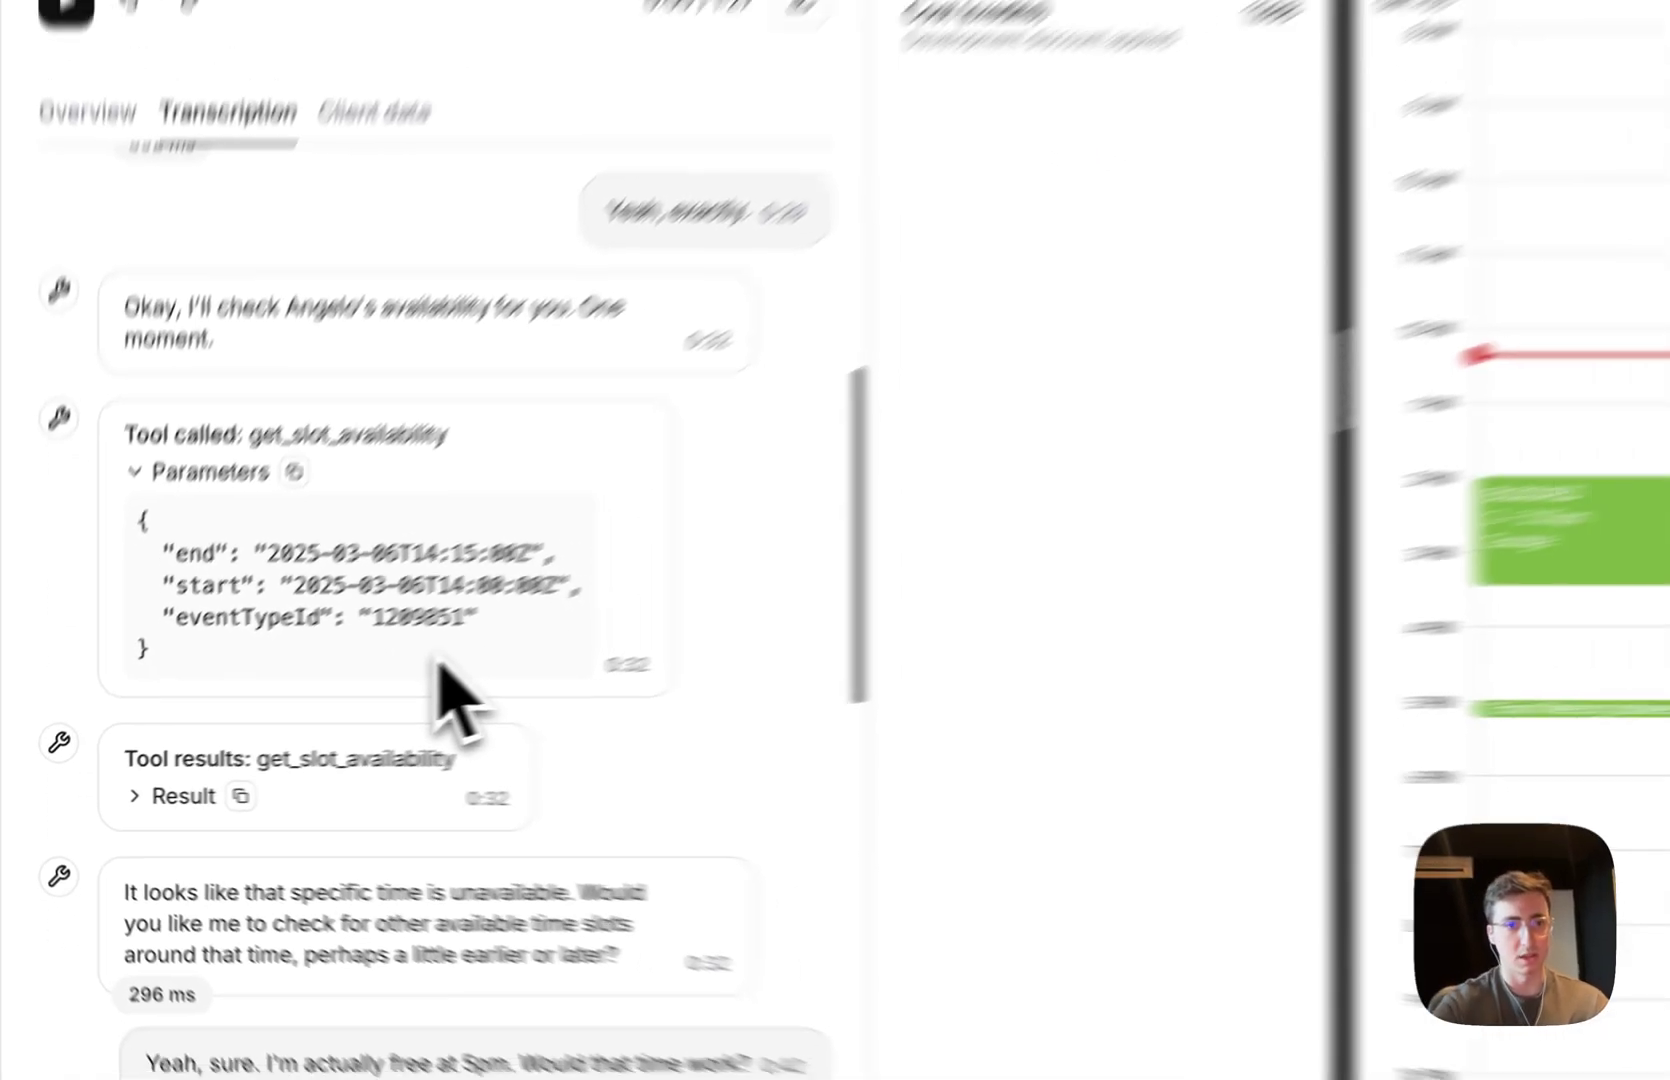
scroll(460, 700, down, 5)
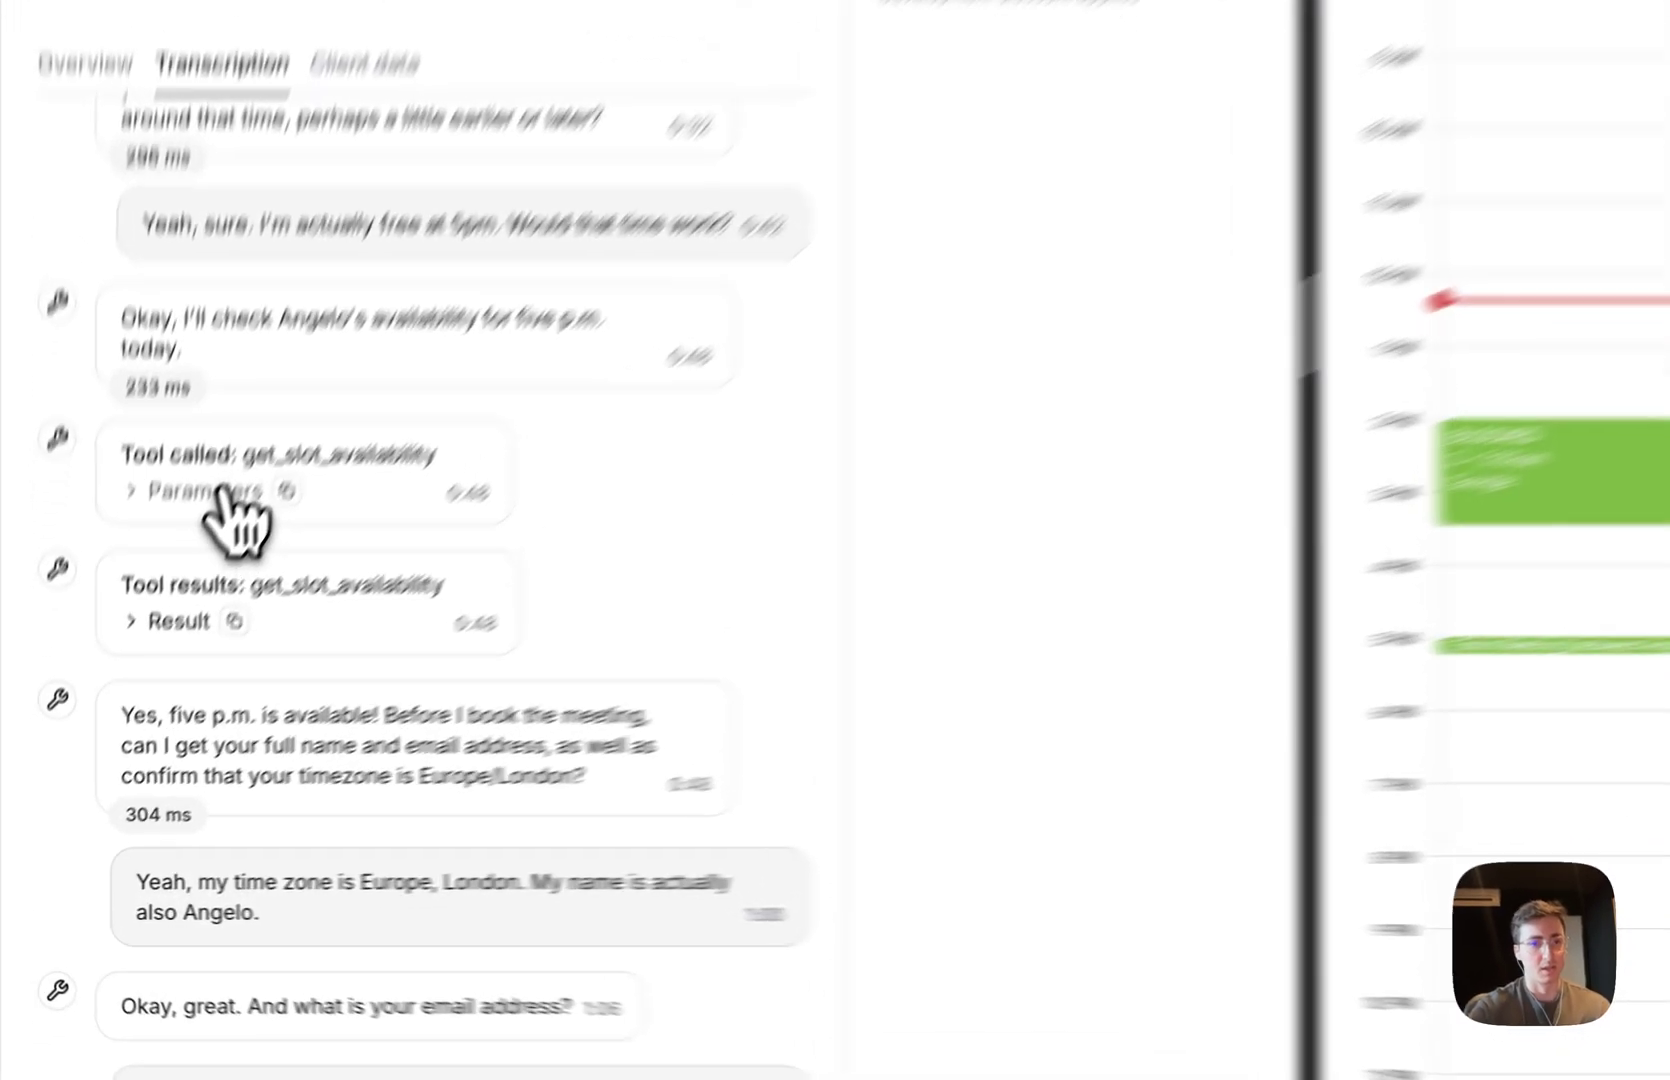
click(150, 647)
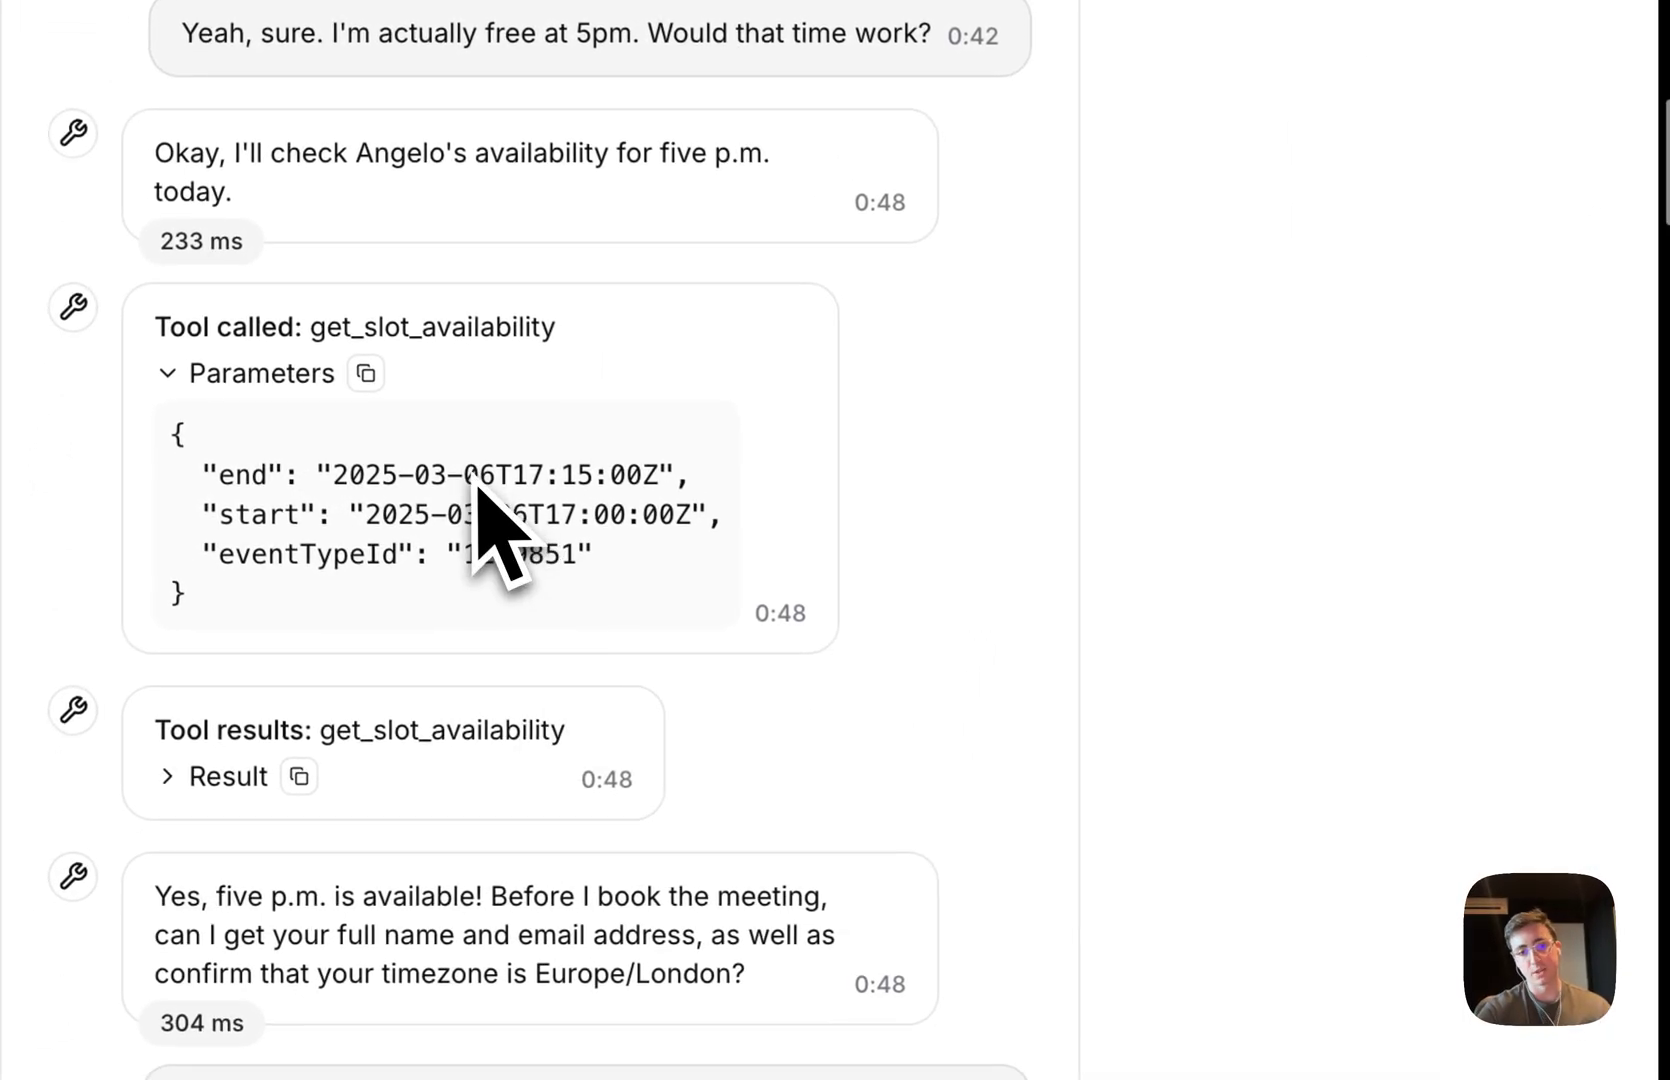
scroll(590, 540, down, 15)
click(266, 700)
scroll(275, 740, down, 3)
click(225, 903)
scroll(226, 920, down, 4)
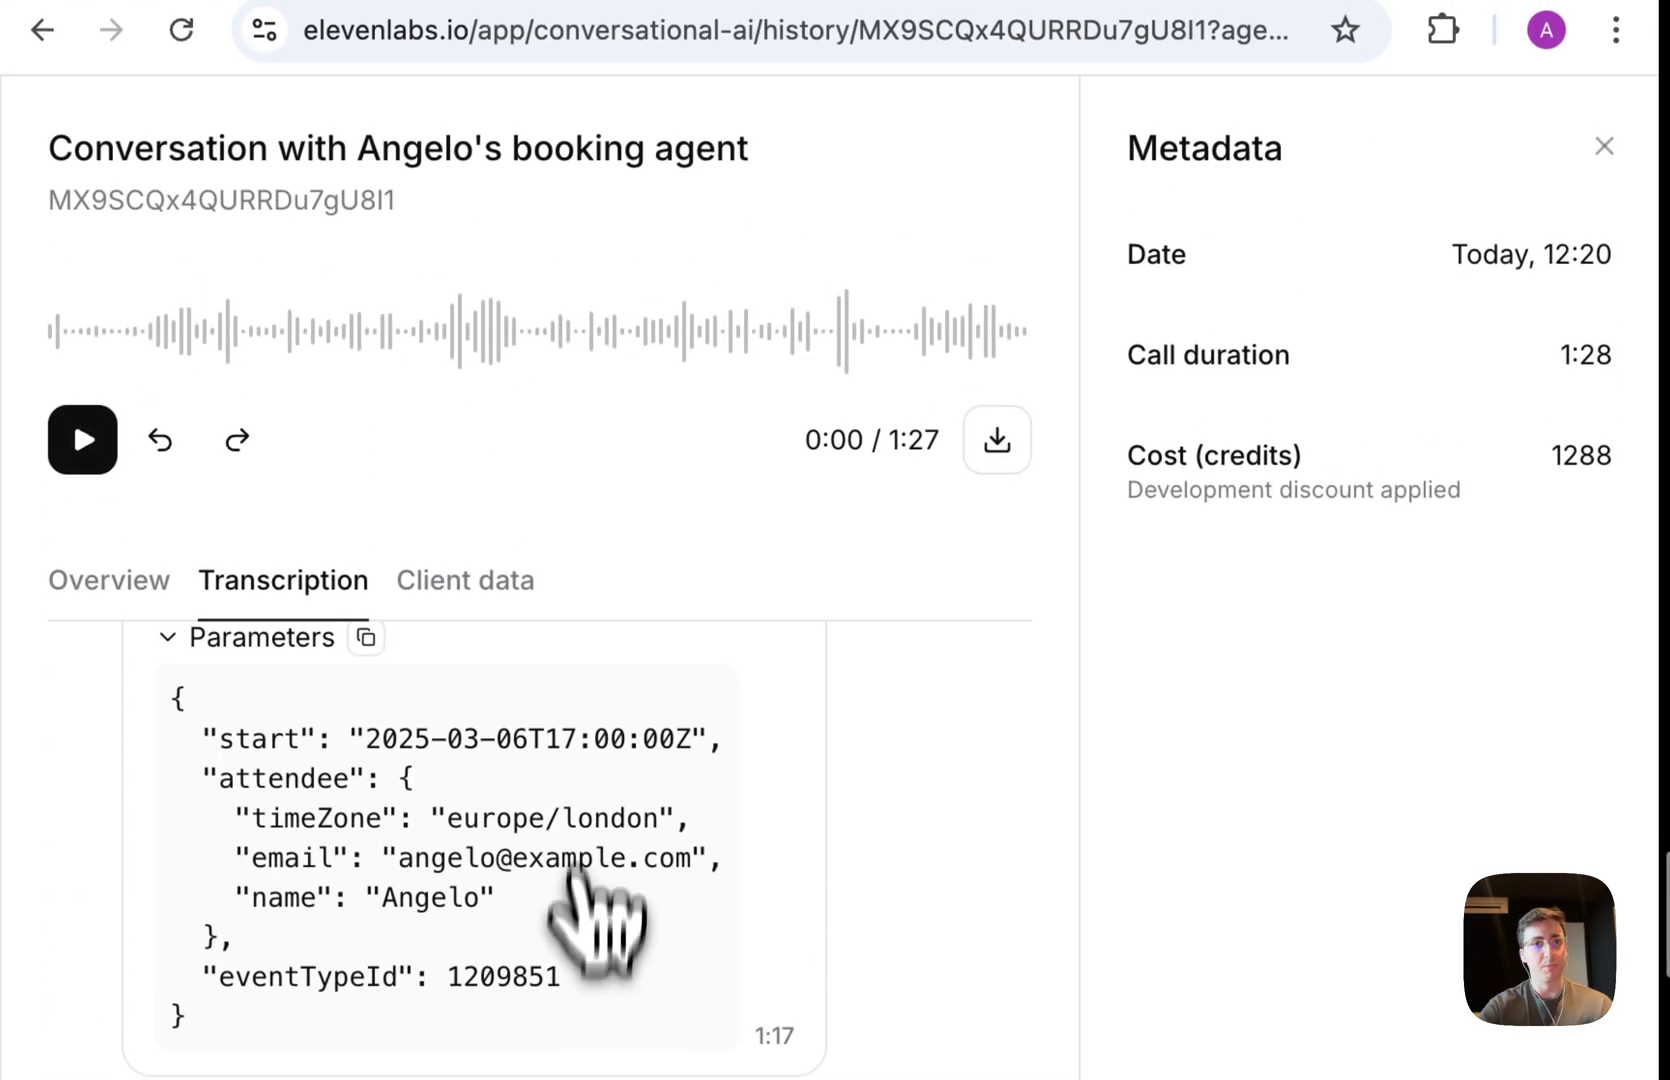
Step: Switch to the ElevenLabs Post-call webhooks docs tab
click(783, 75)
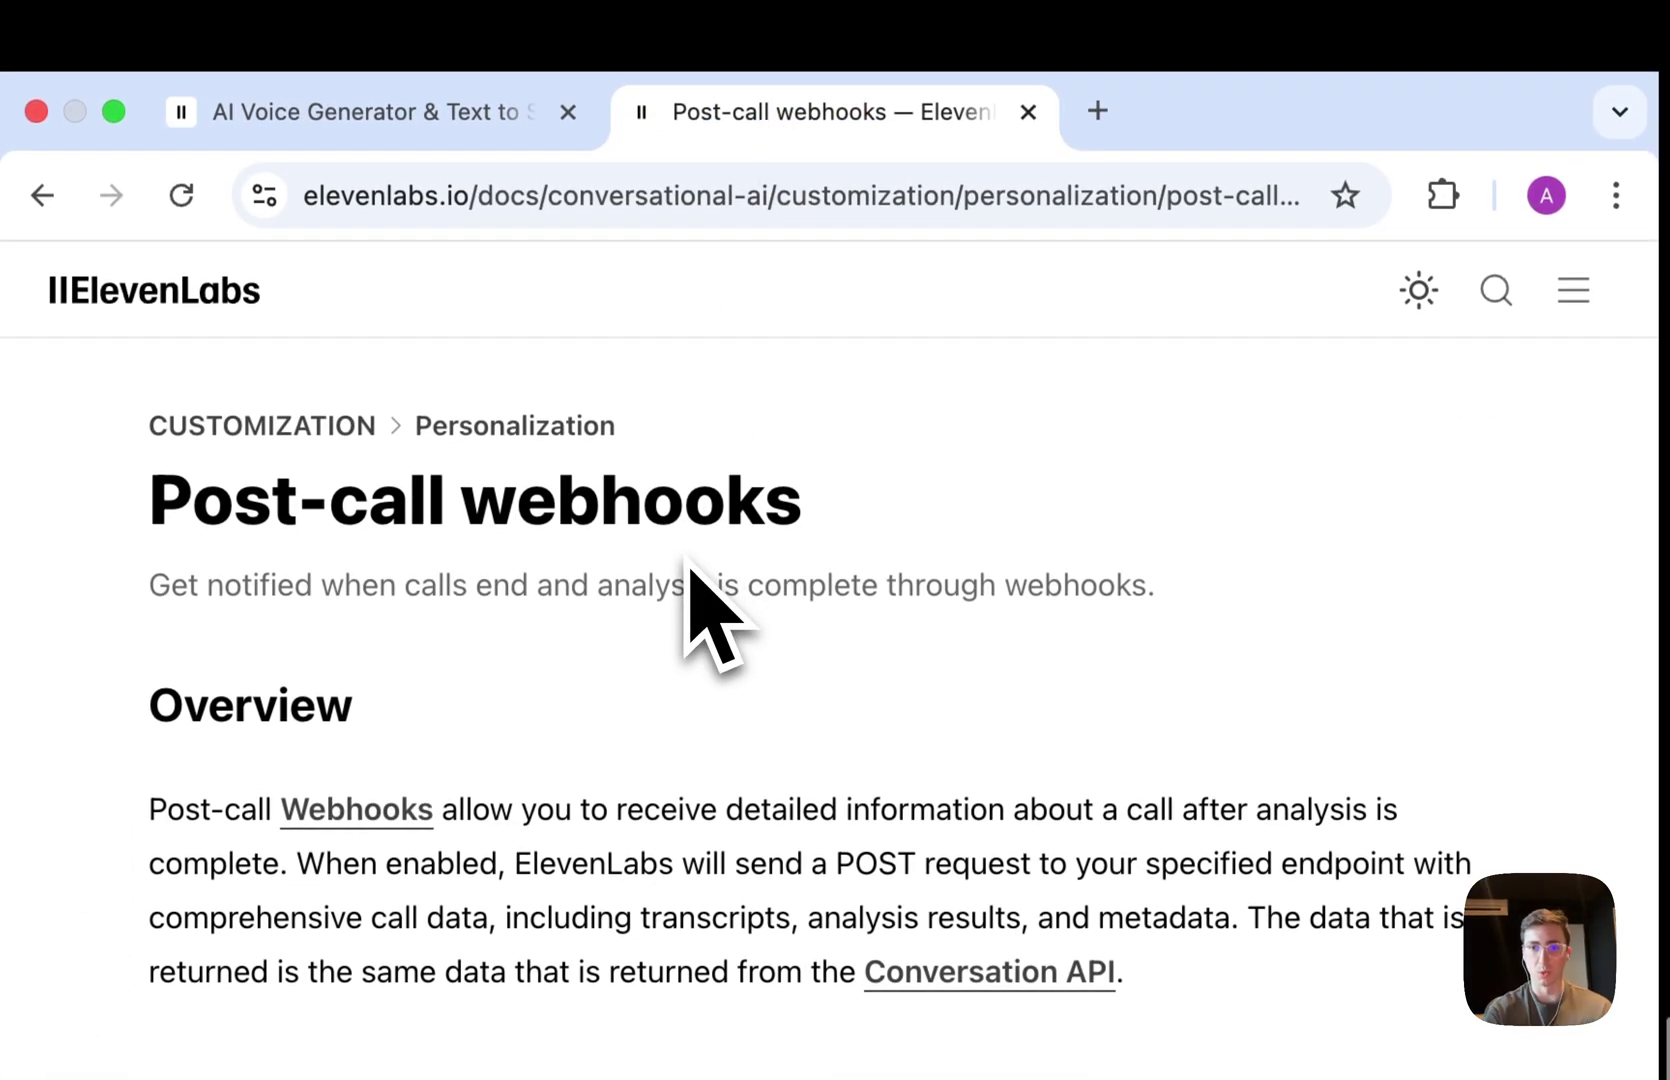